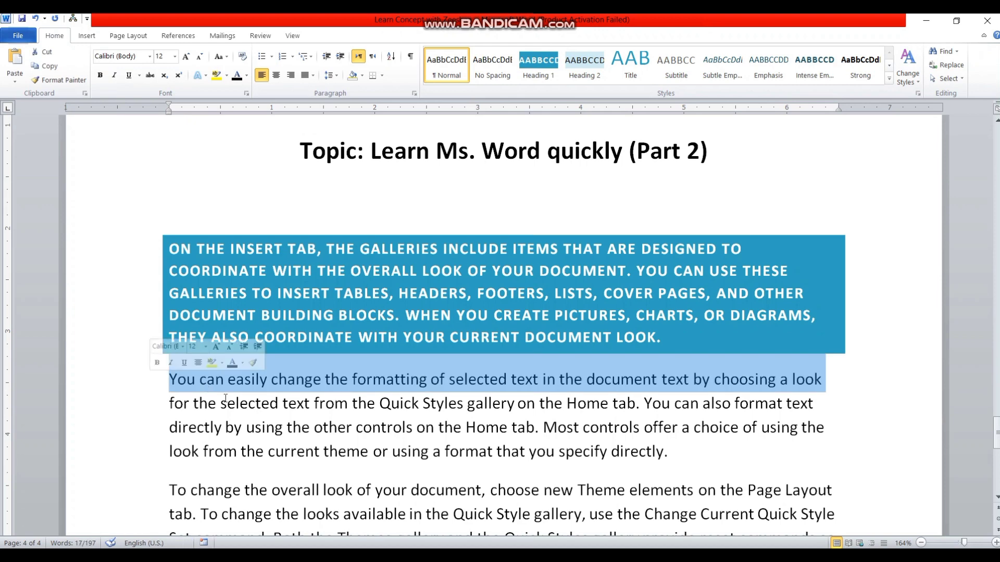
# Step: Apply the Title style to the first body paragraph, 'You can easily change the formatting…'
pyautogui.doubleClick(807, 379)
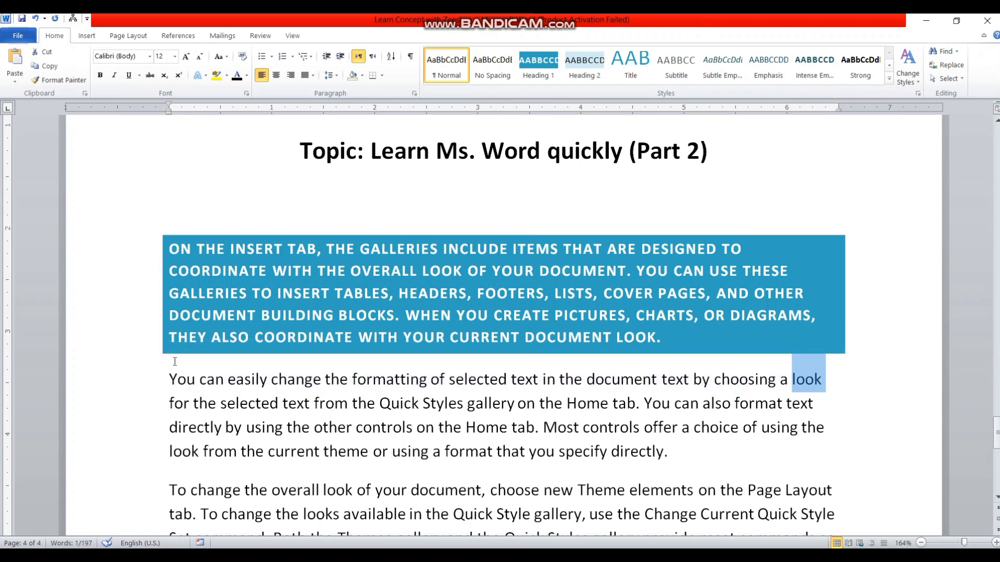
pyautogui.tripleClick(169, 378)
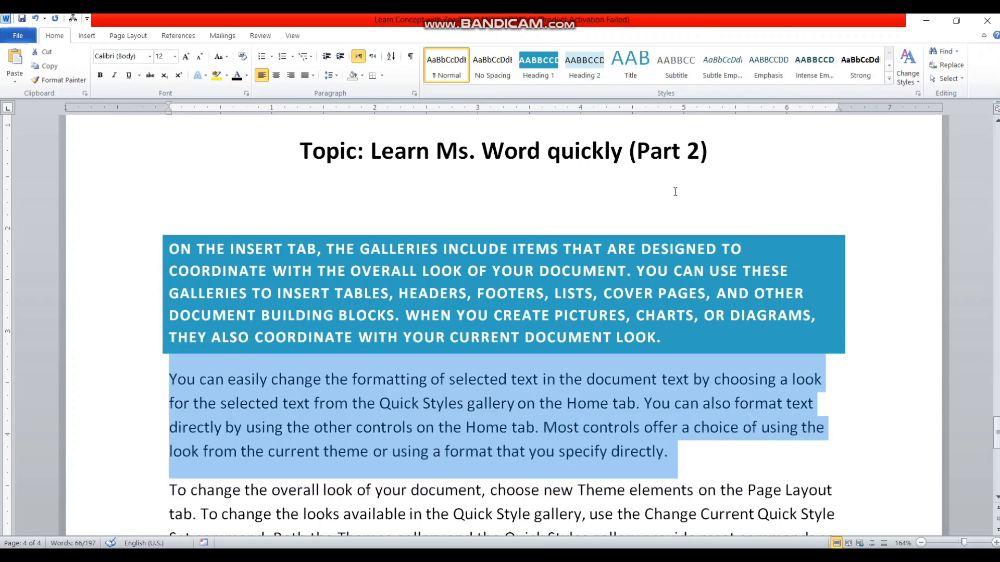
pyautogui.click(630, 66)
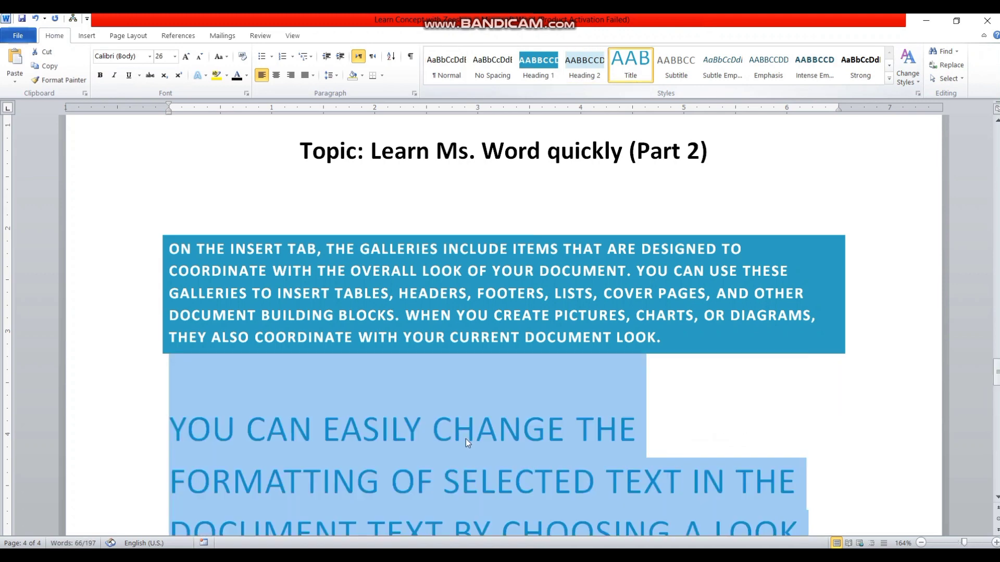
# Step: Select the opening lines of the next paragraph and expand the quick styles gallery
pyautogui.scroll(-10, 962, 364)
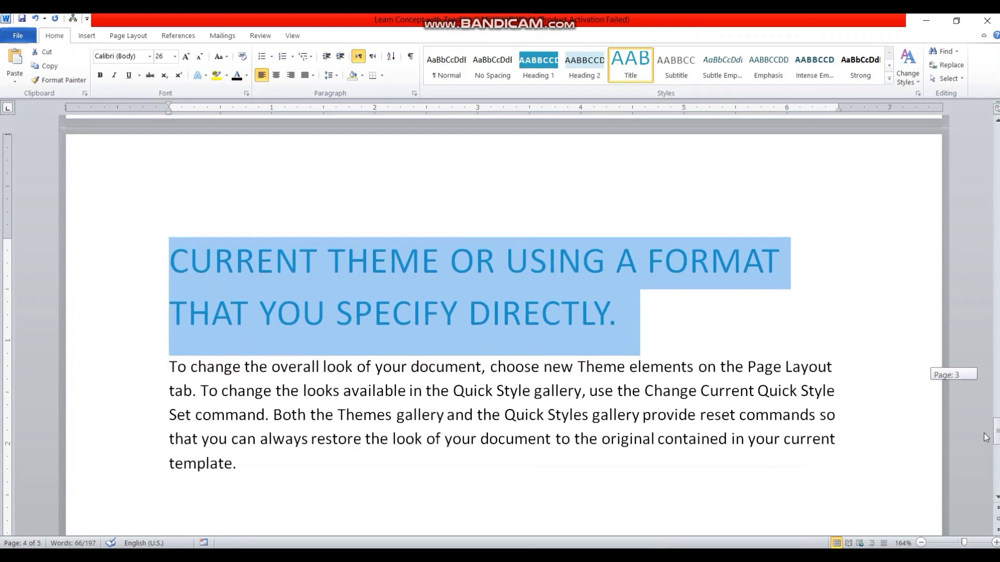
pyautogui.moveTo(169, 367); pyautogui.dragTo(336, 415)
pyautogui.click(889, 79)
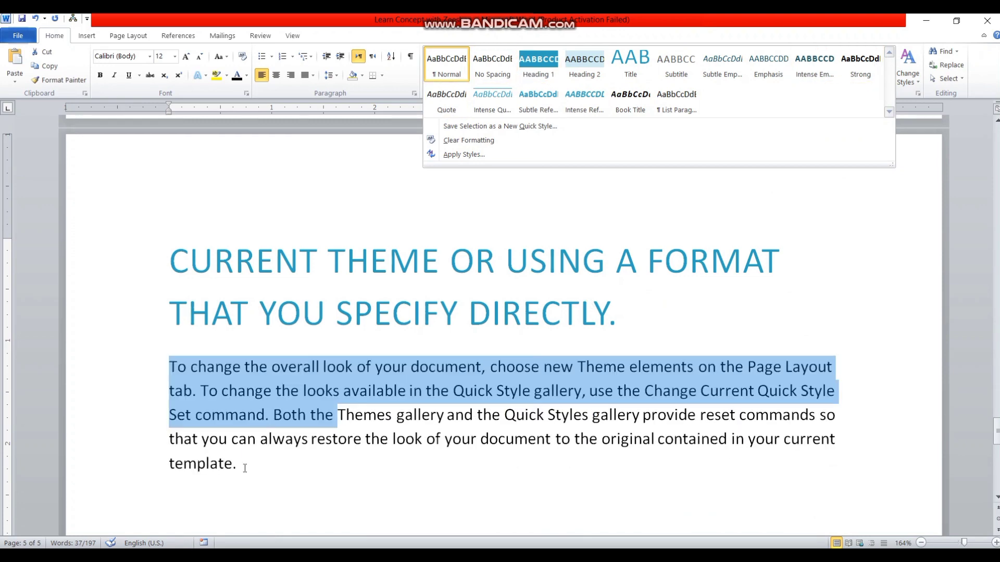
# Step: Apply Clear Formatting to all three body paragraphs so they return to plain Normal text
pyautogui.moveTo(245, 468); pyautogui.dragTo(170, 276)
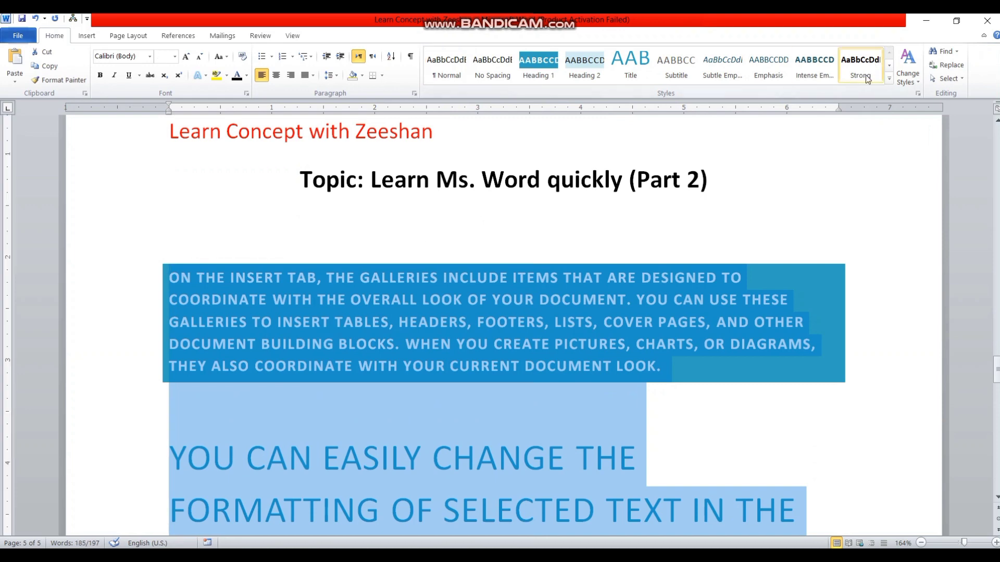
pyautogui.click(888, 78)
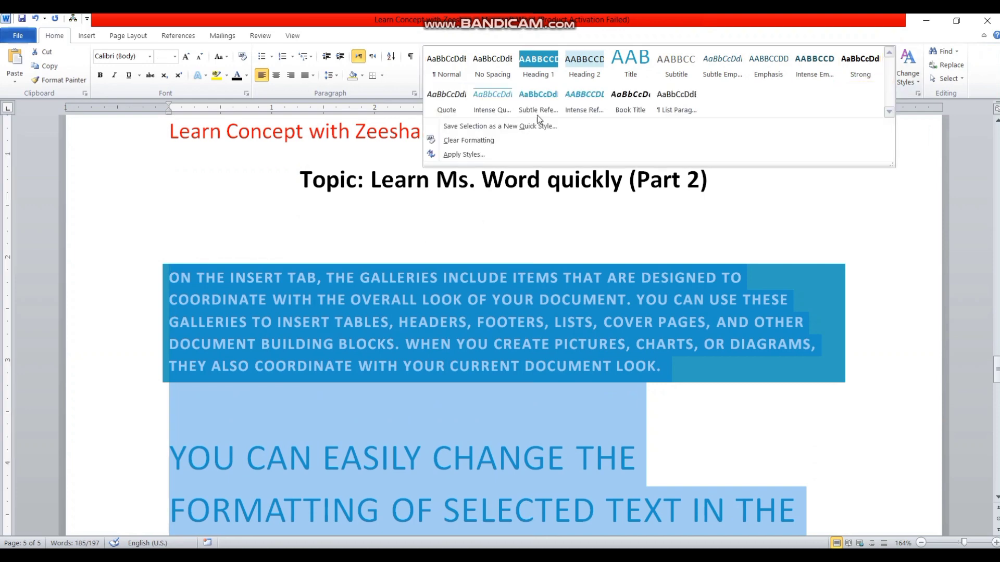
pyautogui.click(483, 139)
pyautogui.click(271, 327)
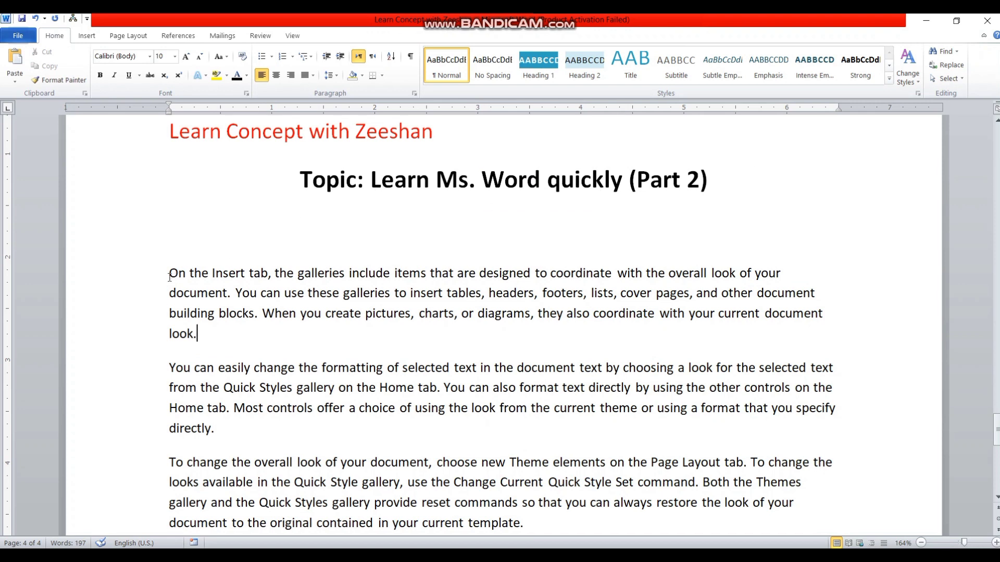
pyautogui.moveTo(169, 277); pyautogui.dragTo(203, 346)
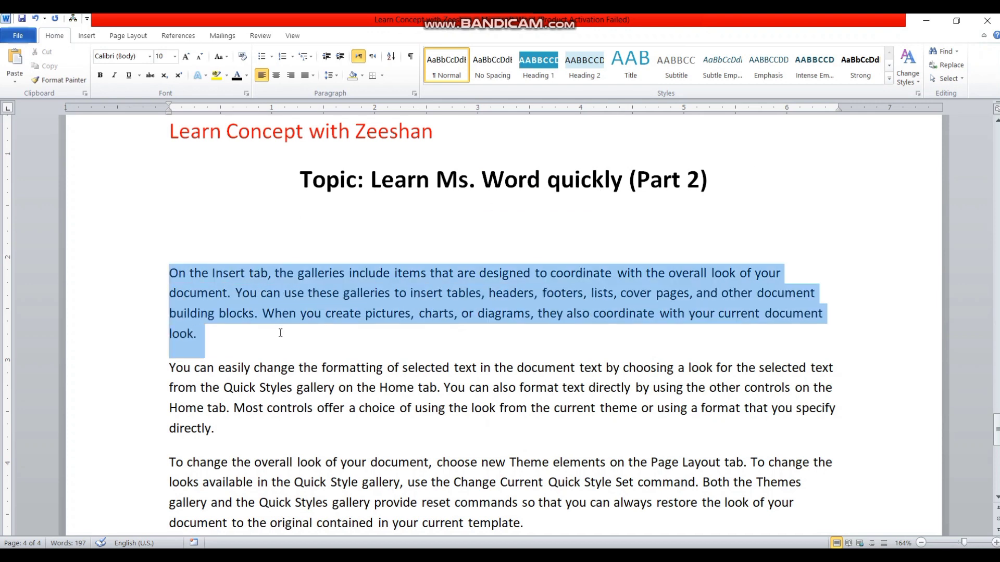
# Step: Set the document's paragraph spacing to No Paragraph Space through Change Styles
pyautogui.click(909, 78)
pyautogui.moveTo(932, 96)
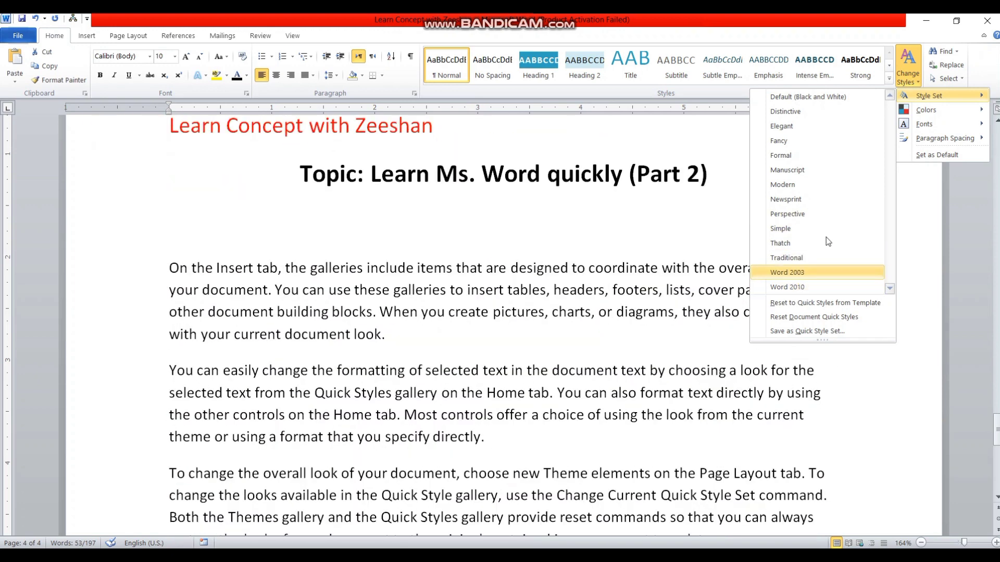
pyautogui.moveTo(953, 109)
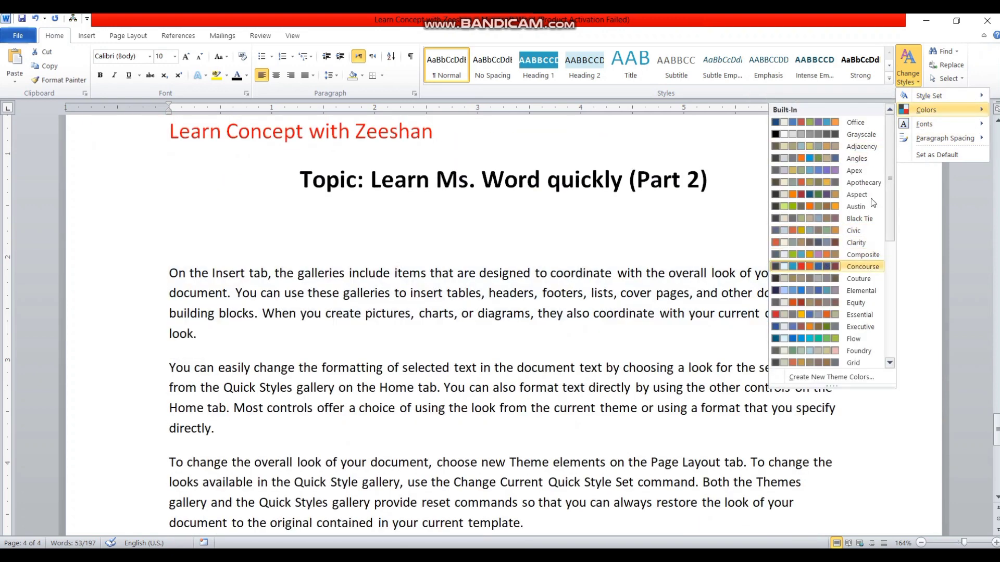
pyautogui.moveTo(924, 123)
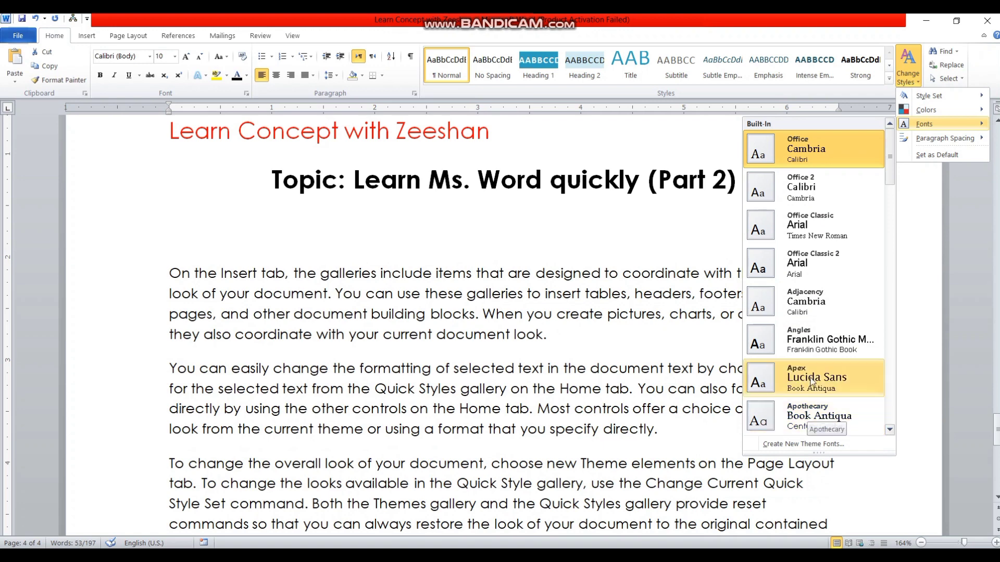
pyautogui.moveTo(943, 138)
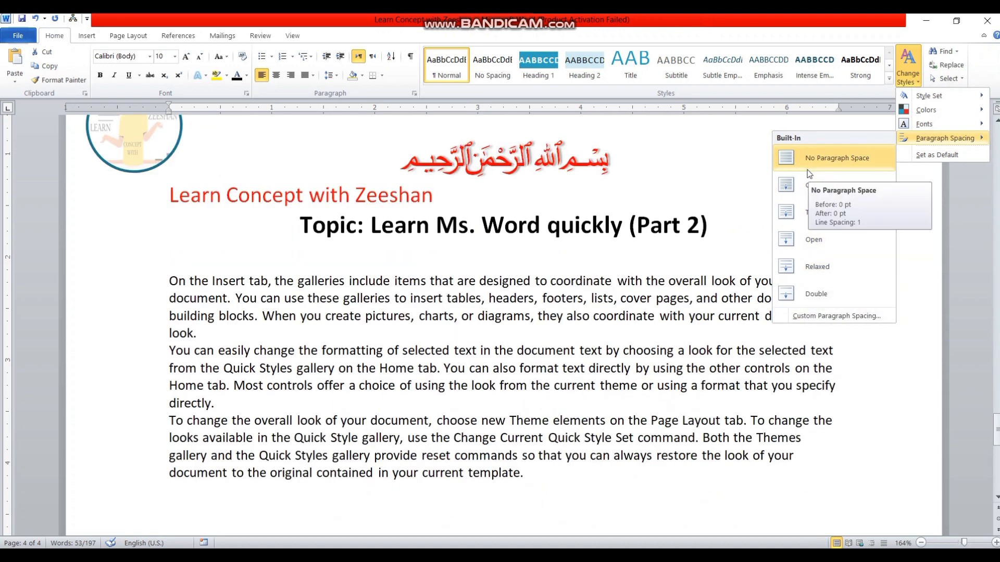
pyautogui.click(811, 165)
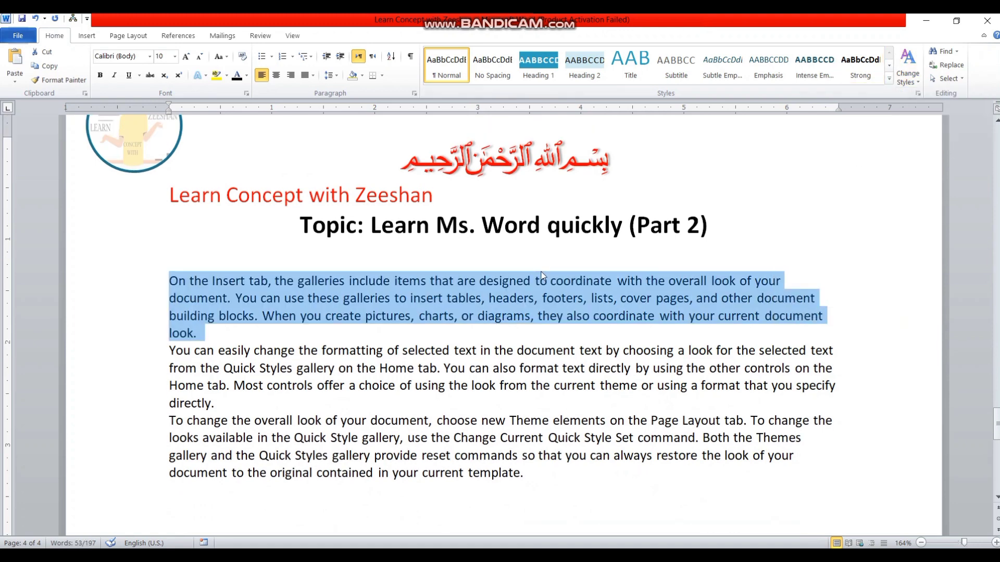
# Step: Search the Navigation pane for 'can' (4 matches), then delete the 'c' from 'can'
pyautogui.click(945, 51)
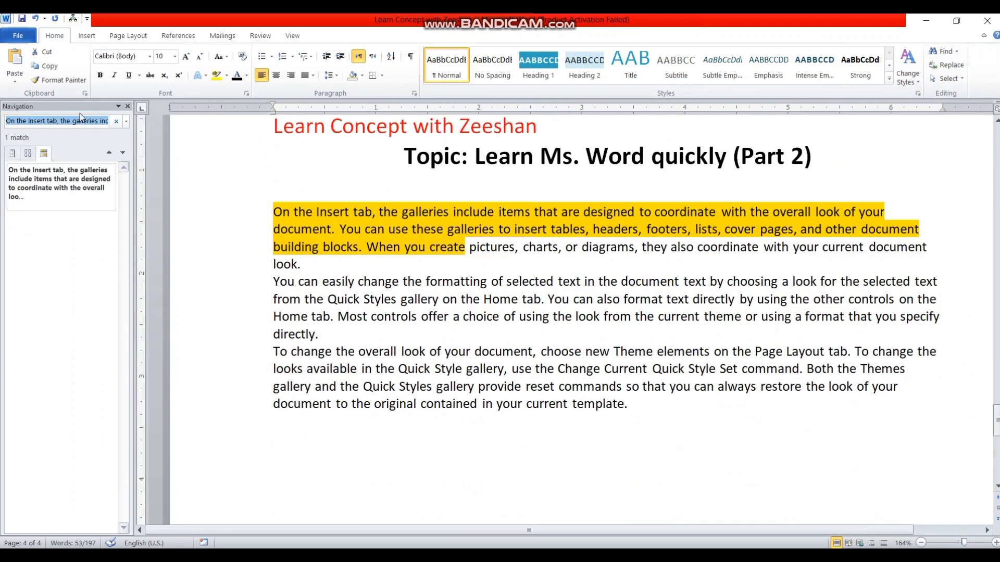
pyautogui.click(75, 121)
pyautogui.tripleClick(75, 121)
pyautogui.tripleClick(74, 121)
pyautogui.press('BackSpace')
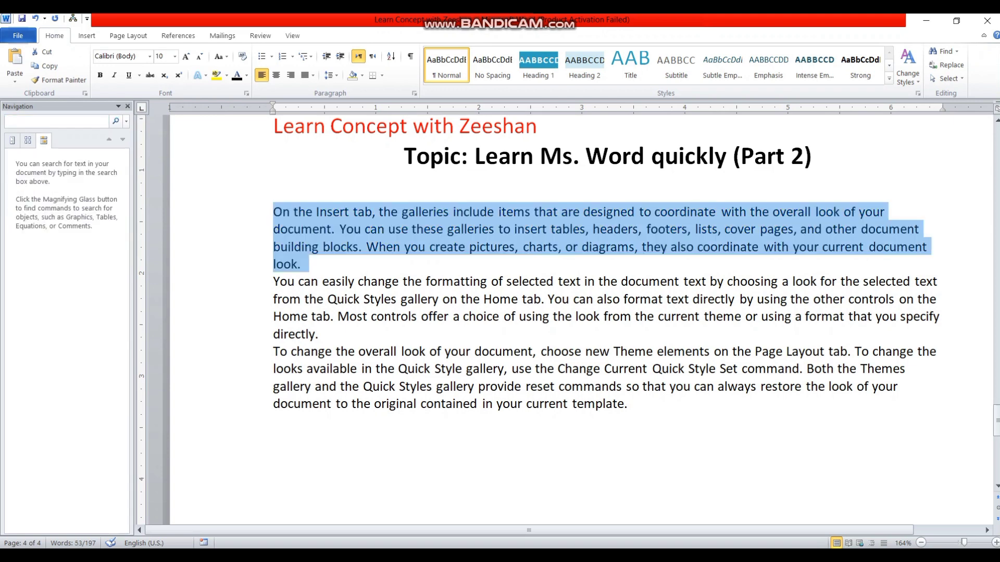
pyautogui.write('can')
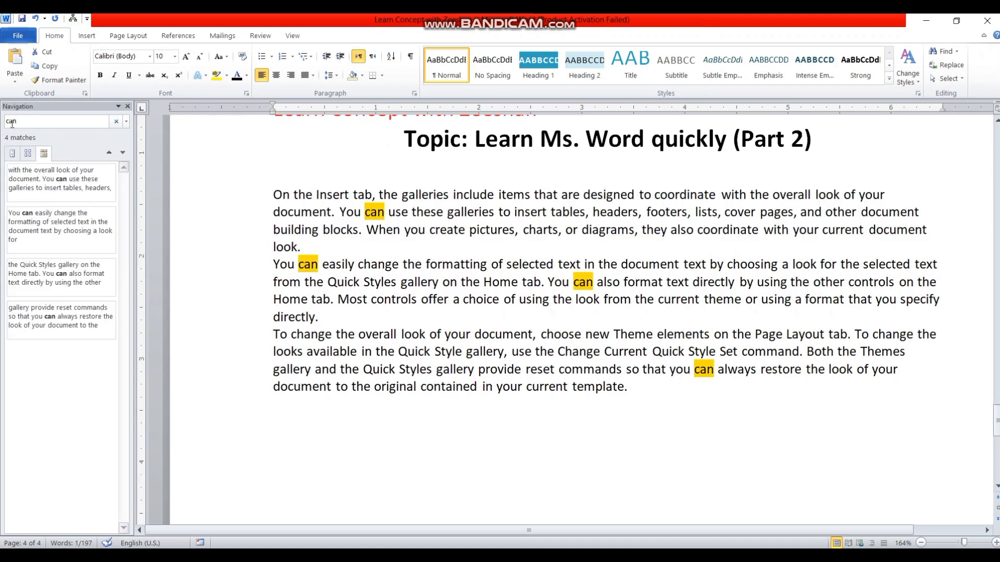
pyautogui.click(372, 214)
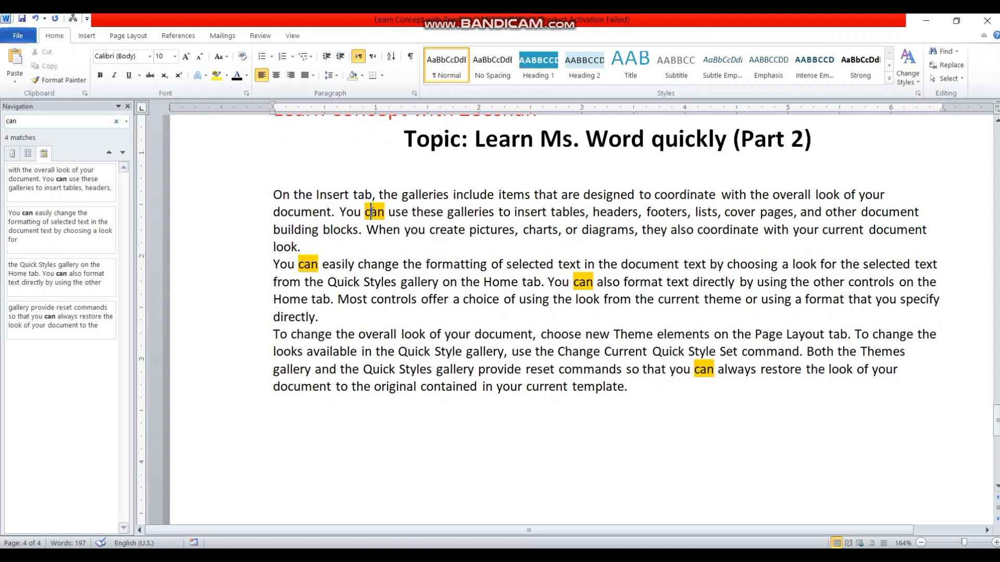
pyautogui.press('BackSpace')
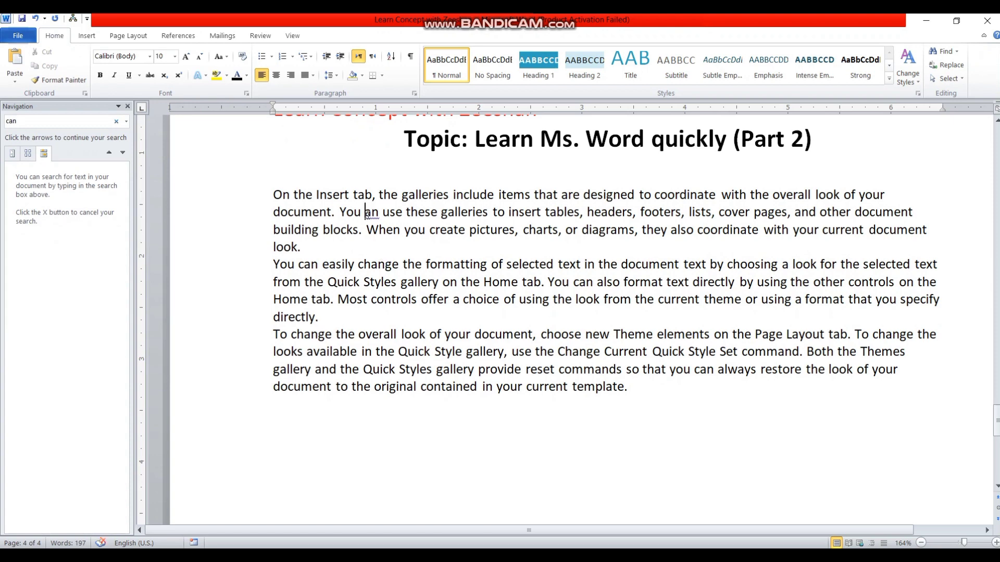
# Step: Restore the 'c' in 'can' and replace every 'change' with 'changing' using Find and Replace
pyautogui.write('c')
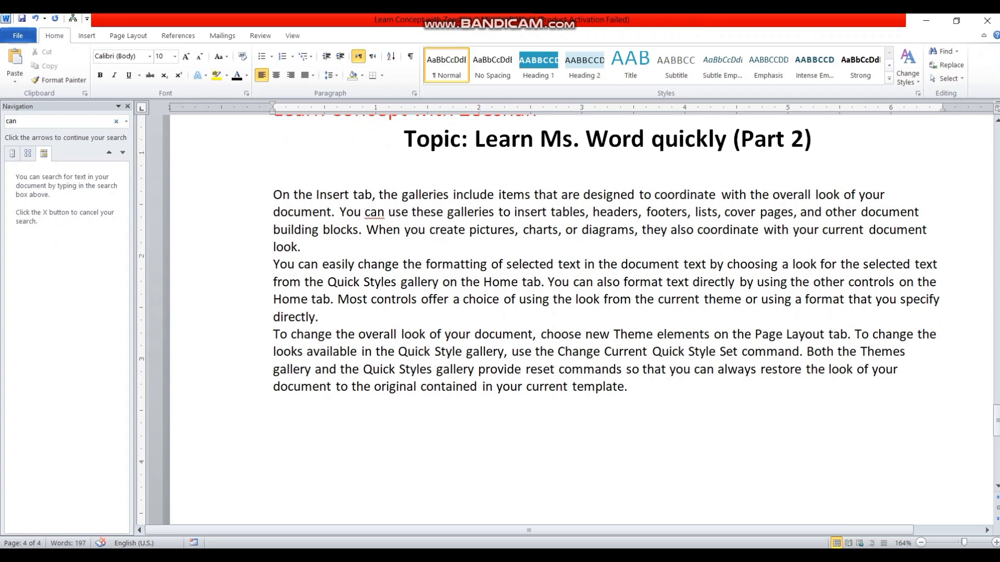
pyautogui.click(963, 63)
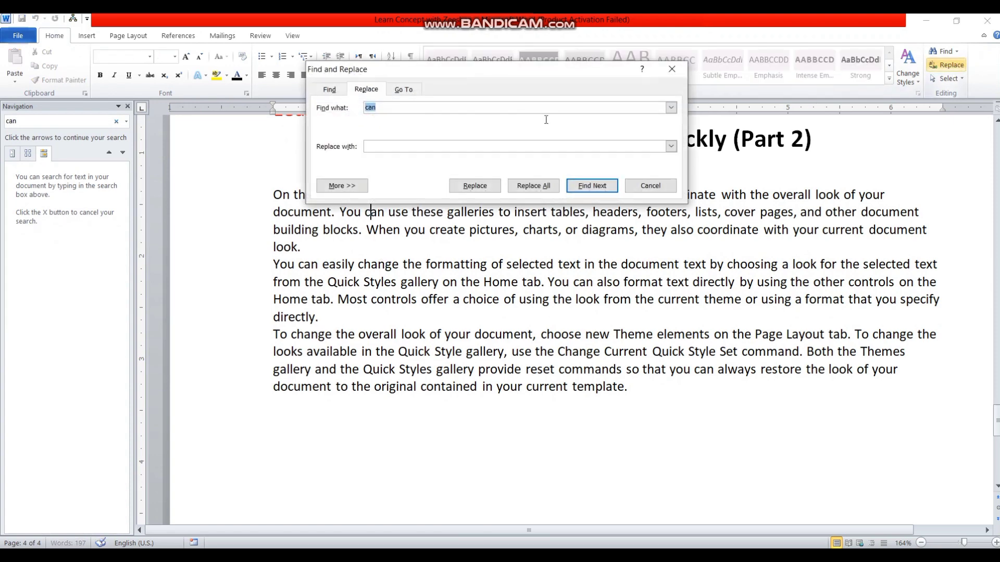
pyautogui.click(380, 104)
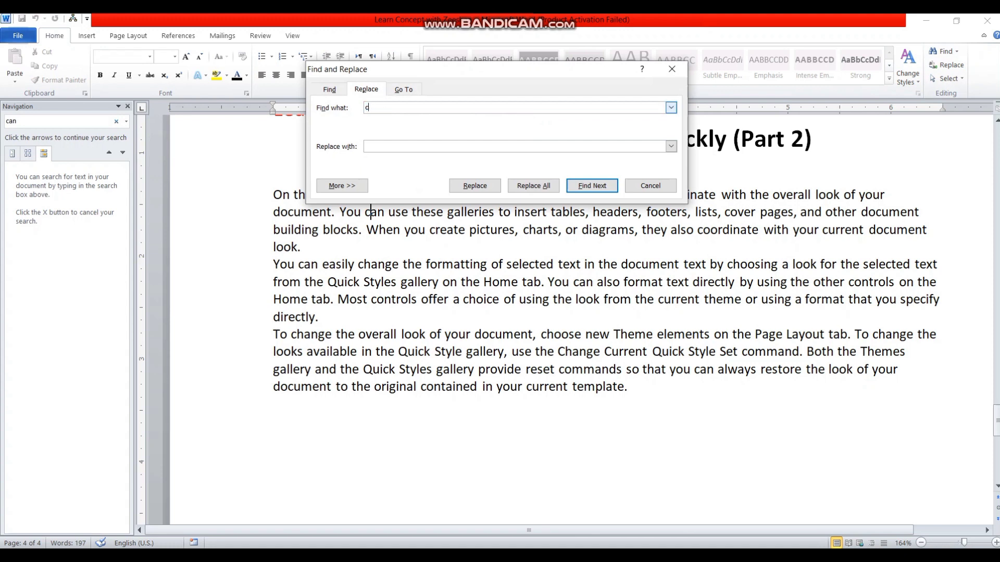
pyautogui.write('hanging')
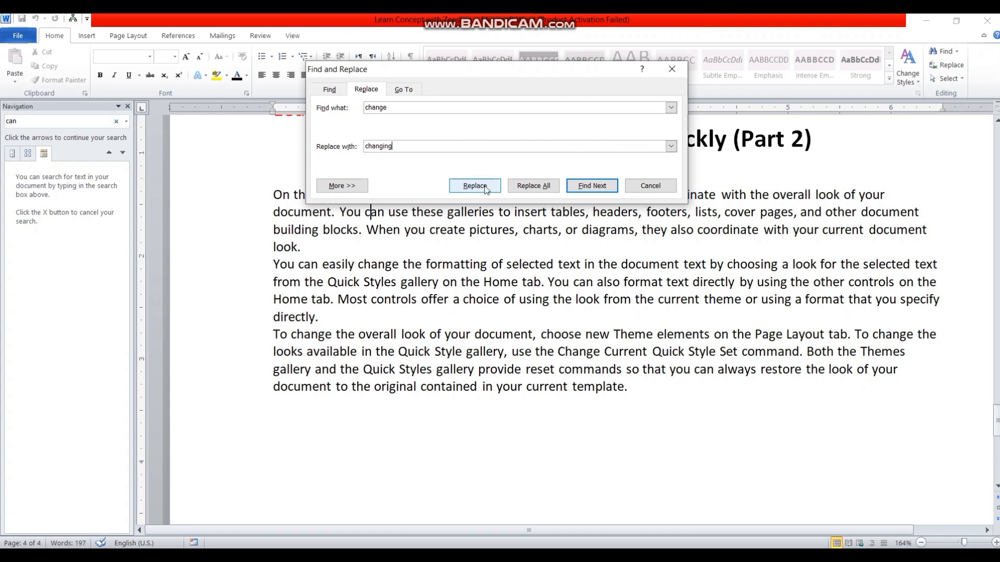
pyautogui.click(529, 187)
pyautogui.press('Return')
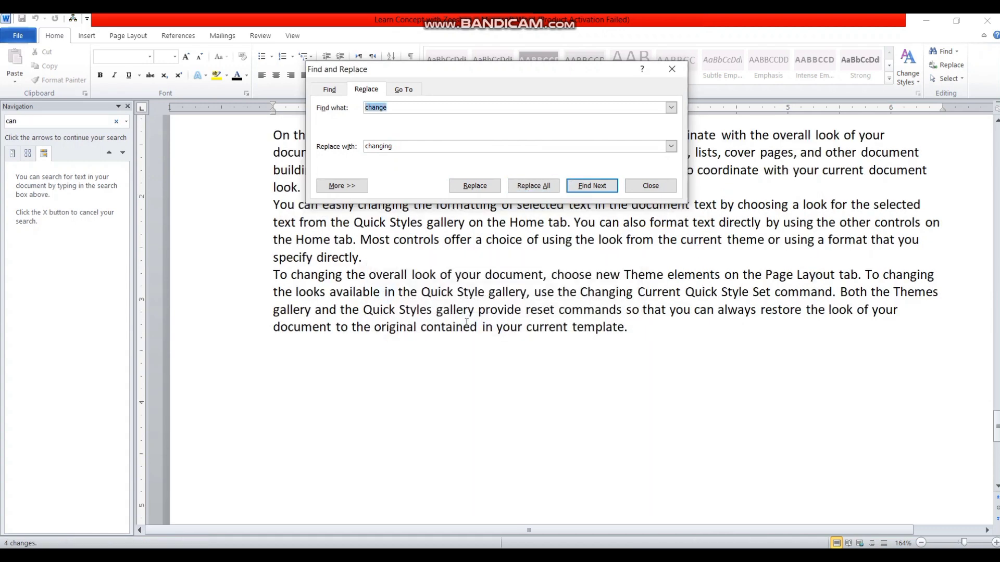
pyautogui.moveTo(544, 74); pyautogui.dragTo(605, 307)
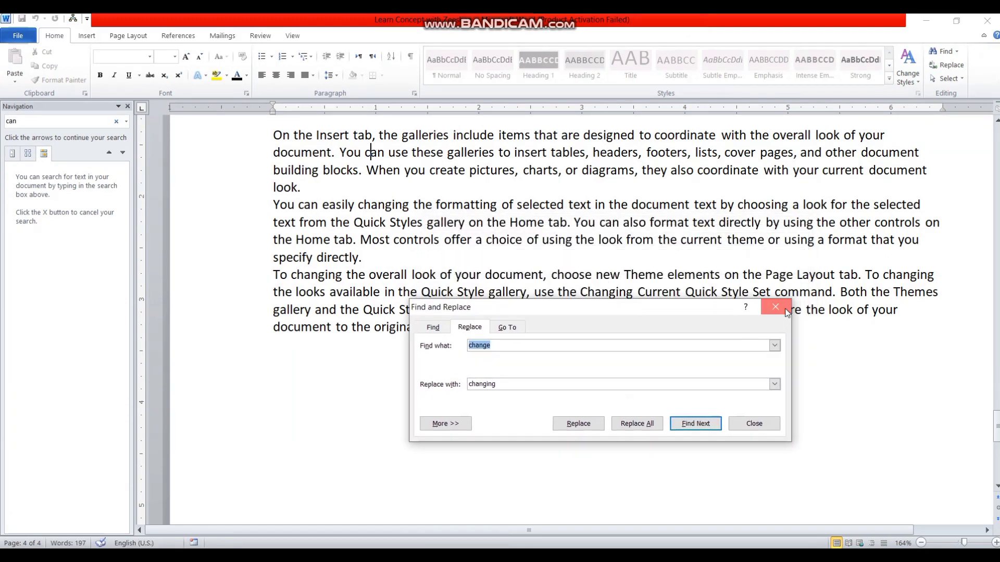
pyautogui.click(787, 311)
# Step: Highlight the word 'Changing' in the last paragraph in yellow
pyautogui.doubleClick(616, 293)
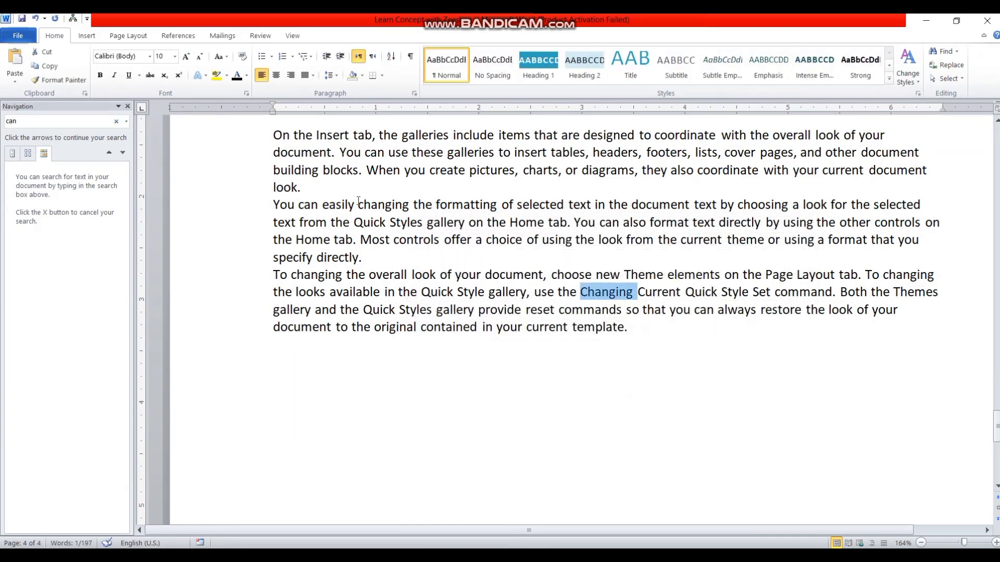
pyautogui.click(217, 76)
pyautogui.click(571, 344)
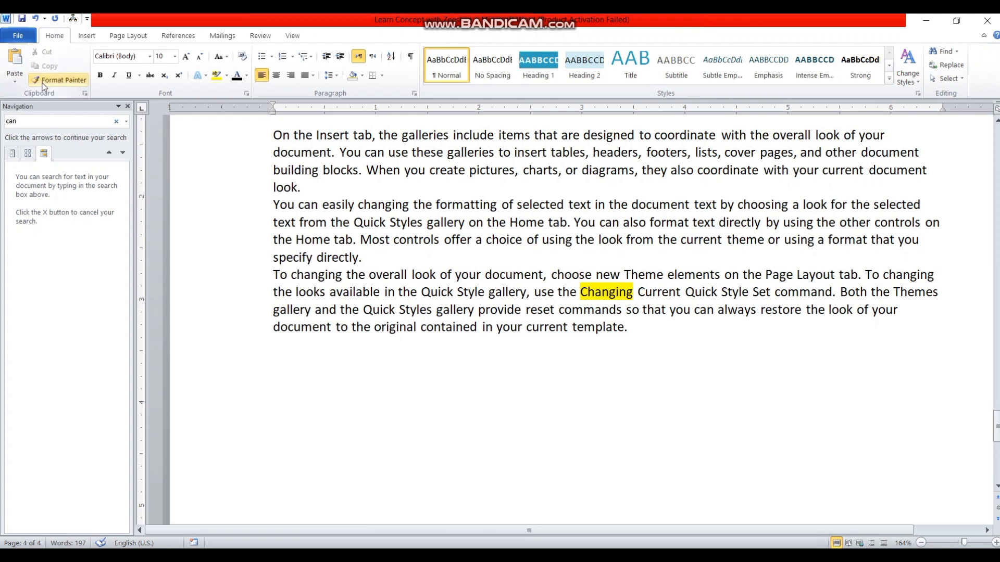
# Step: Insert the Austin design from the Cover Page gallery
pyautogui.click(87, 36)
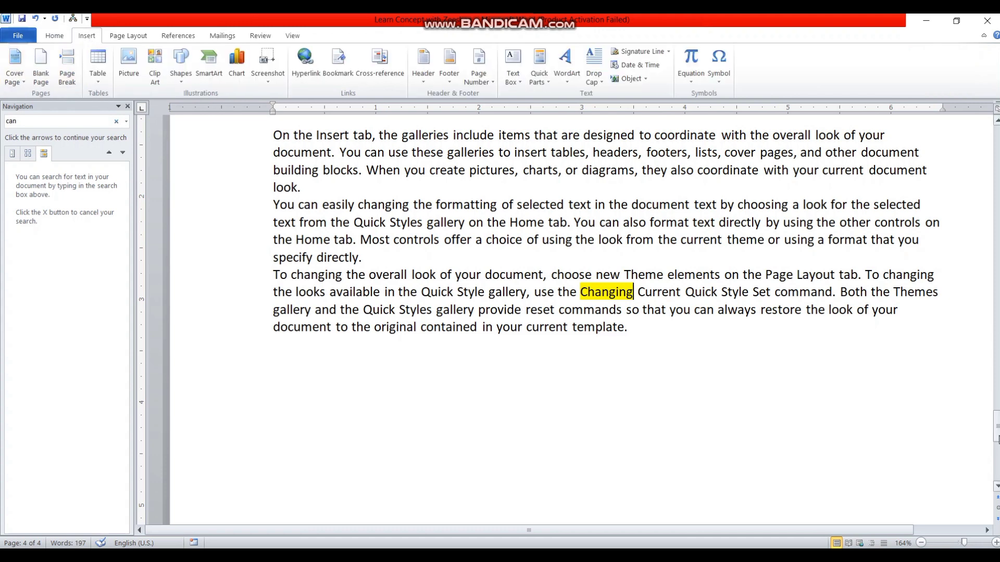
pyautogui.moveTo(996, 436); pyautogui.dragTo(997, 329)
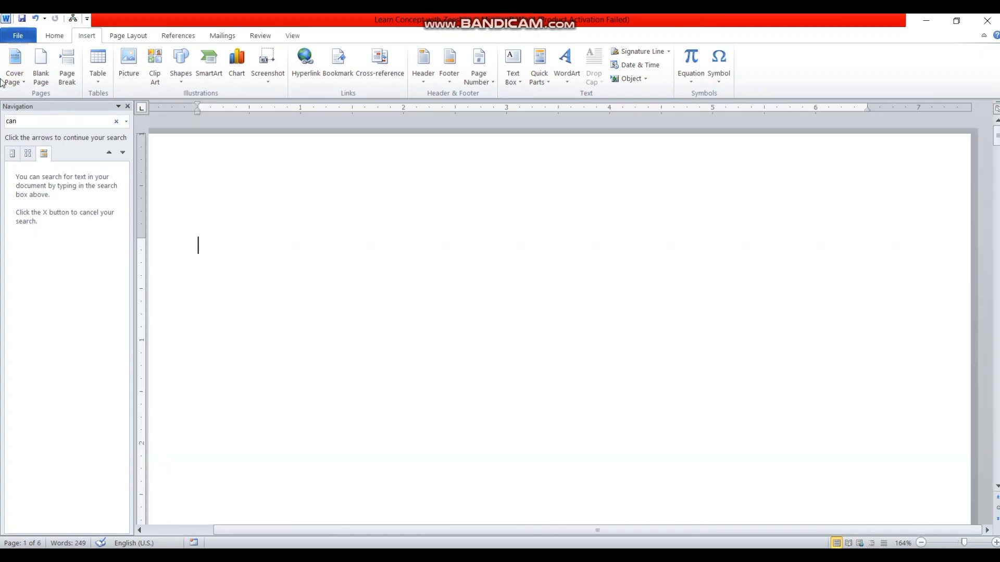
pyautogui.click(14, 65)
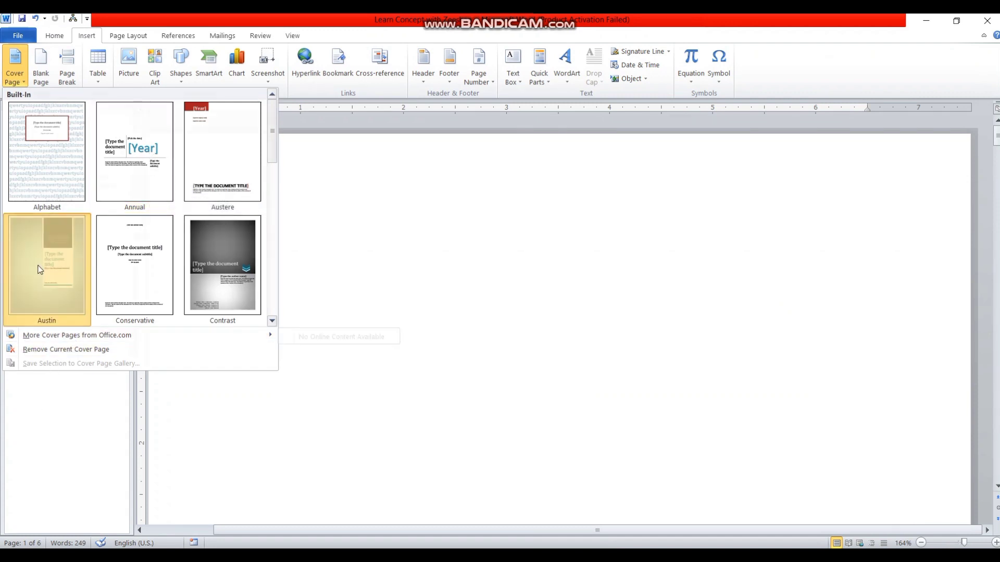
pyautogui.click(72, 316)
pyautogui.moveTo(971, 414)
pyautogui.mouseDown()
pyautogui.moveTo(976, 381)
pyautogui.moveTo(972, 417)
pyautogui.moveTo(969, 386)
pyautogui.moveTo(968, 402)
pyautogui.mouseUp()
# Step: Add 'Ms word' before 'quickly' in the cover title
pyautogui.click(545, 359)
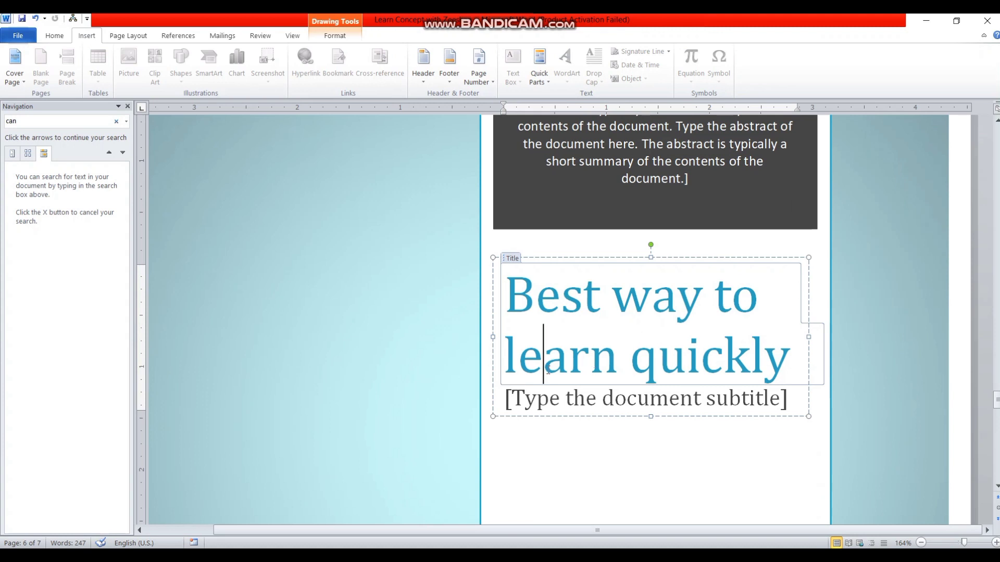
pyautogui.click(628, 363)
pyautogui.write('Ms w')
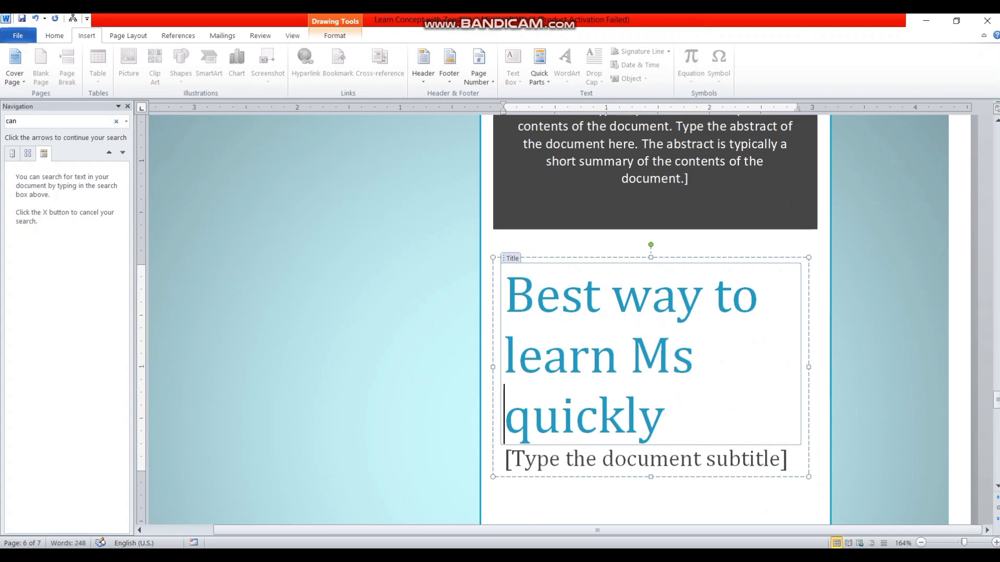
pyautogui.write('ord')
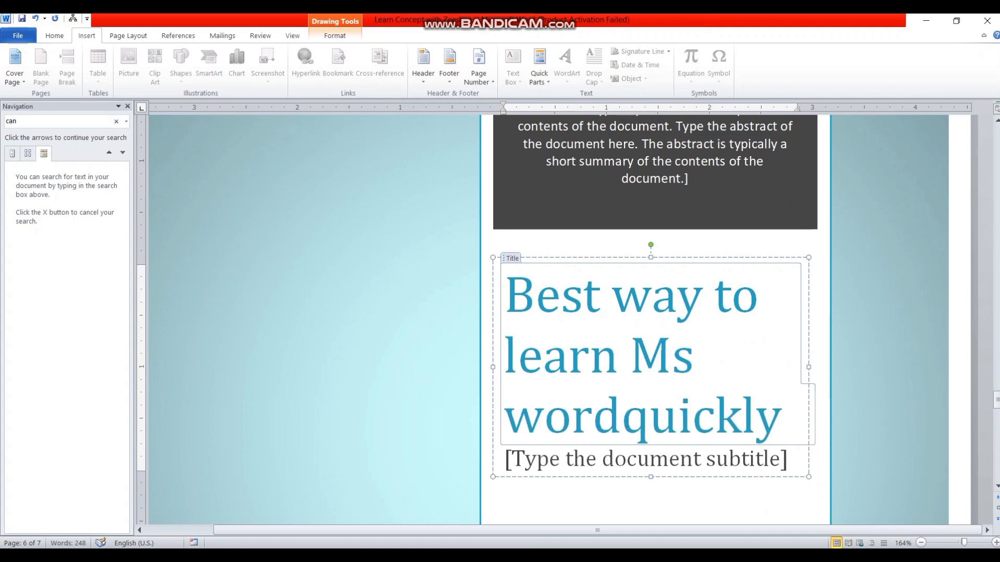
# Step: Type the author's name into the cover subtitle placeholder, correcting a typo
pyautogui.click(673, 469)
pyautogui.write('Z')
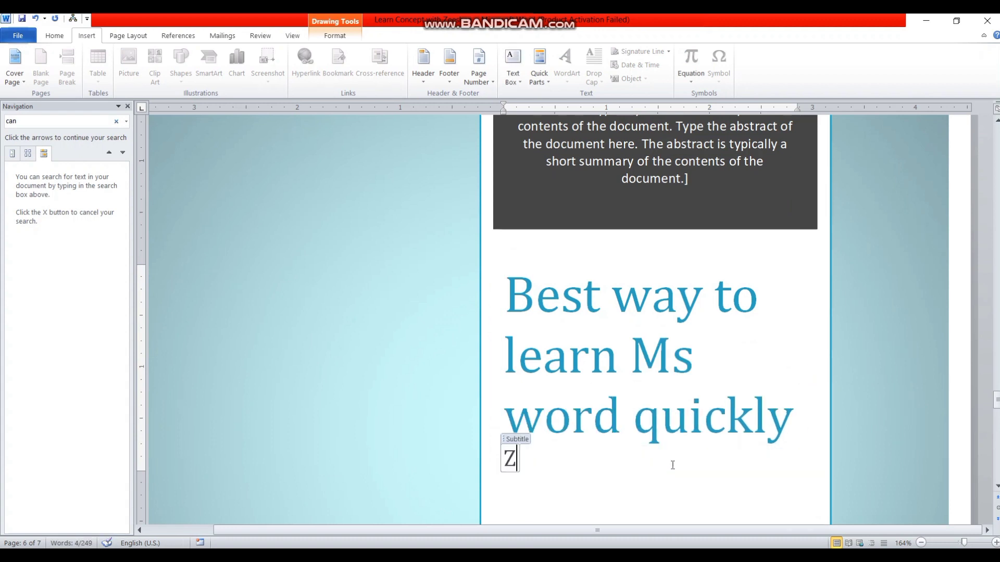
pyautogui.write('eeshan sae')
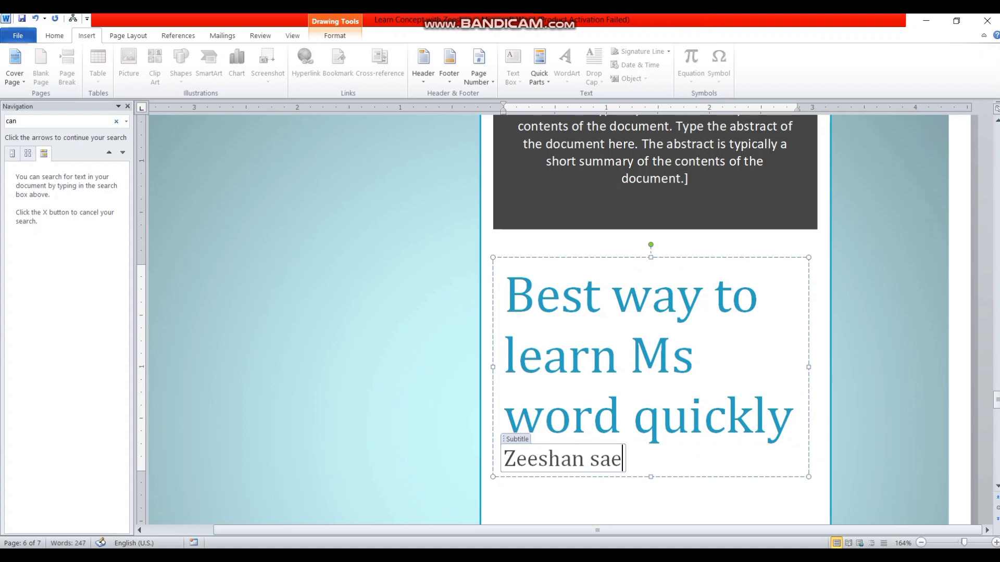
pyautogui.press('BackSpace')
pyautogui.write('rdar')
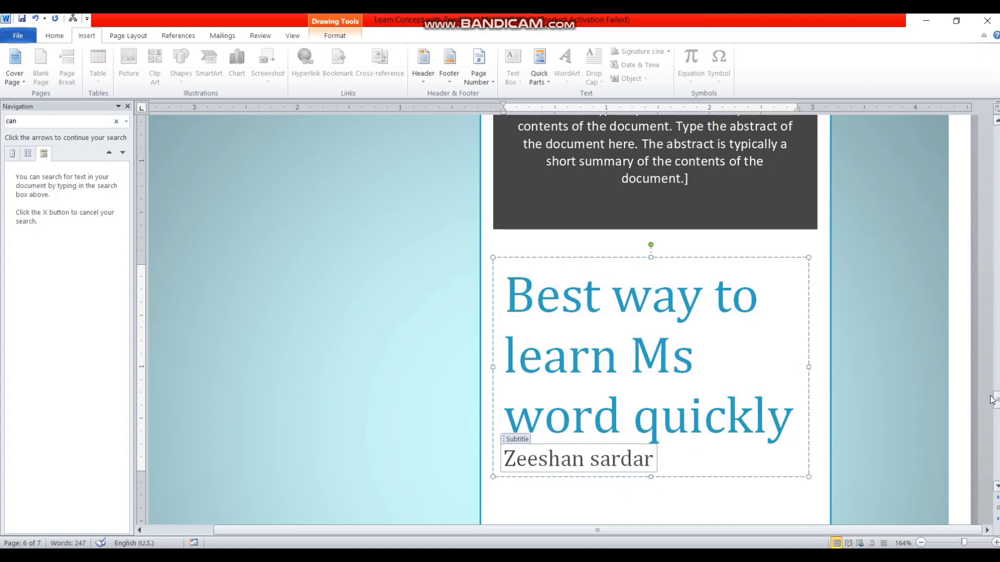
pyautogui.click(895, 390)
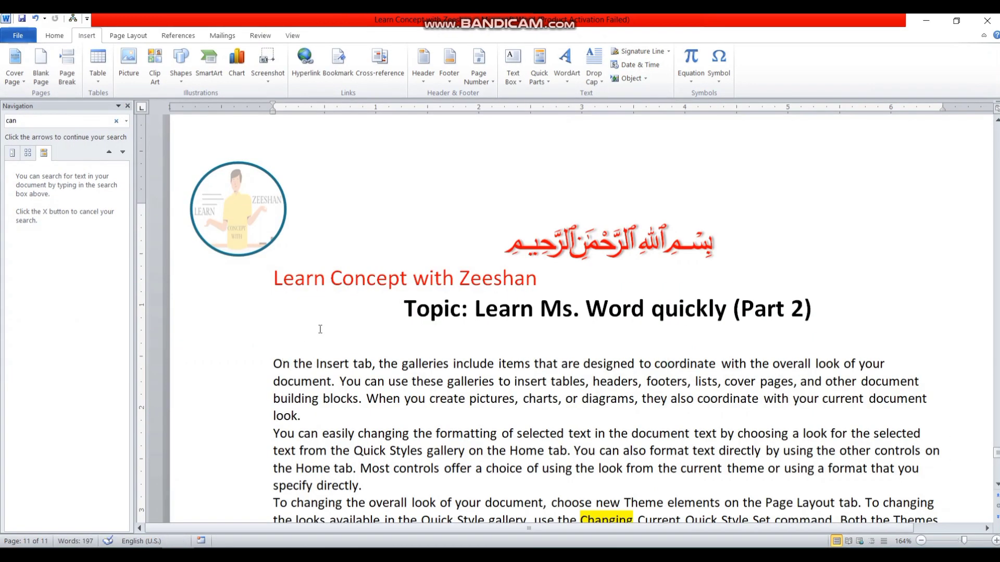
# Step: Insert a page break after the first body paragraph, undoing an accidental blank page first
pyautogui.click(320, 329)
pyautogui.click(42, 78)
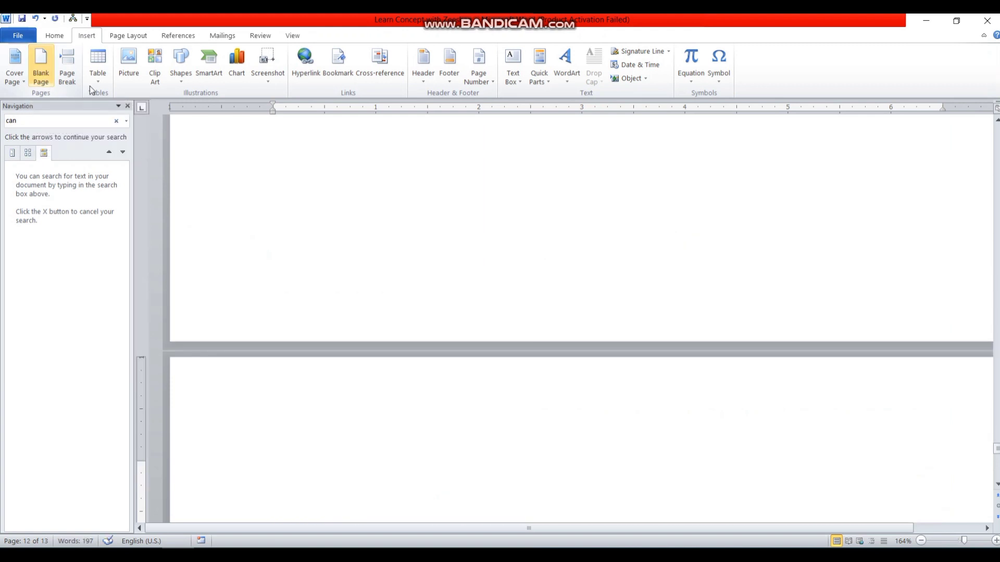
pyautogui.hotkey('ctrl', 'z')
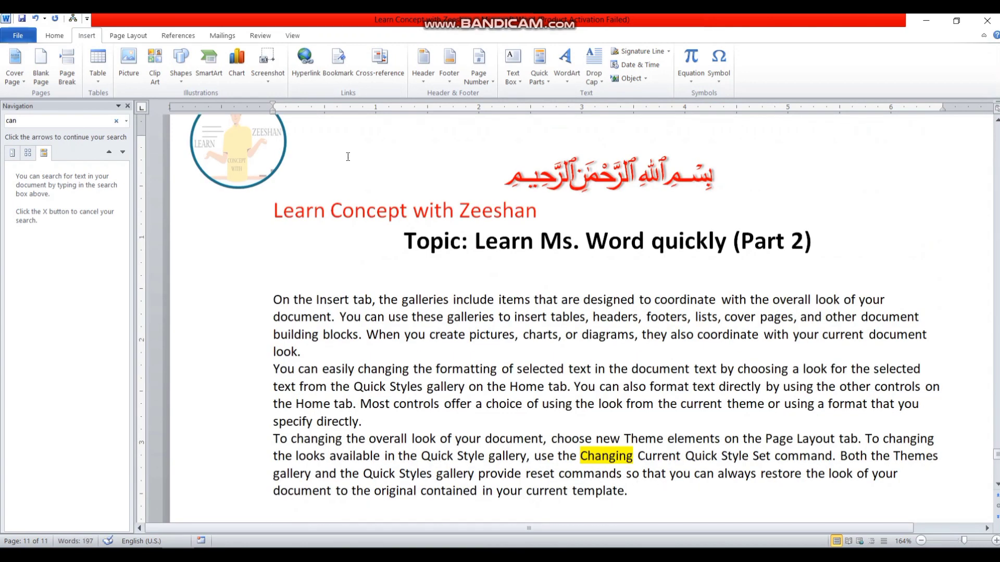
pyautogui.click(312, 352)
pyautogui.click(66, 82)
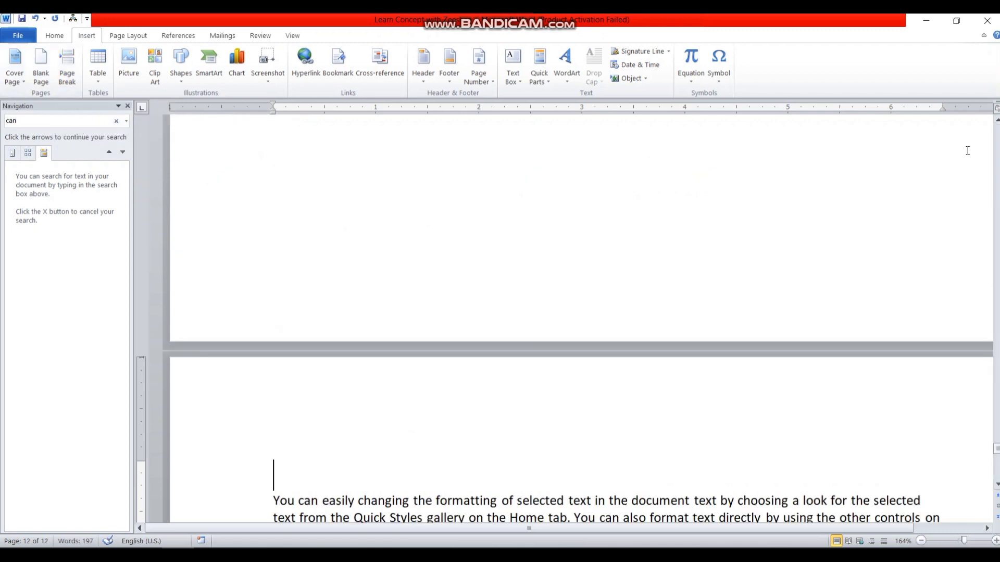
pyautogui.scroll(4, 578, 318)
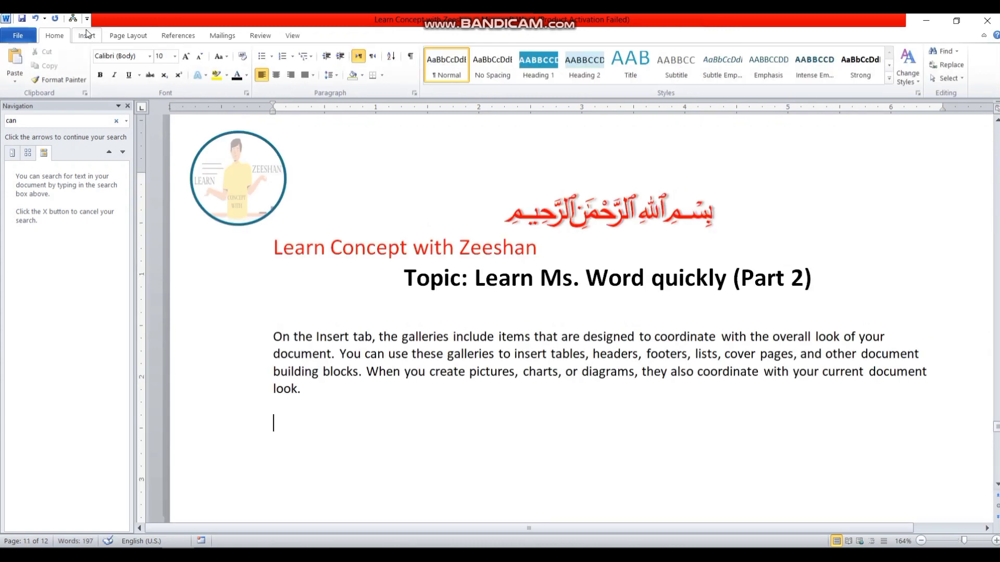
pyautogui.click(85, 35)
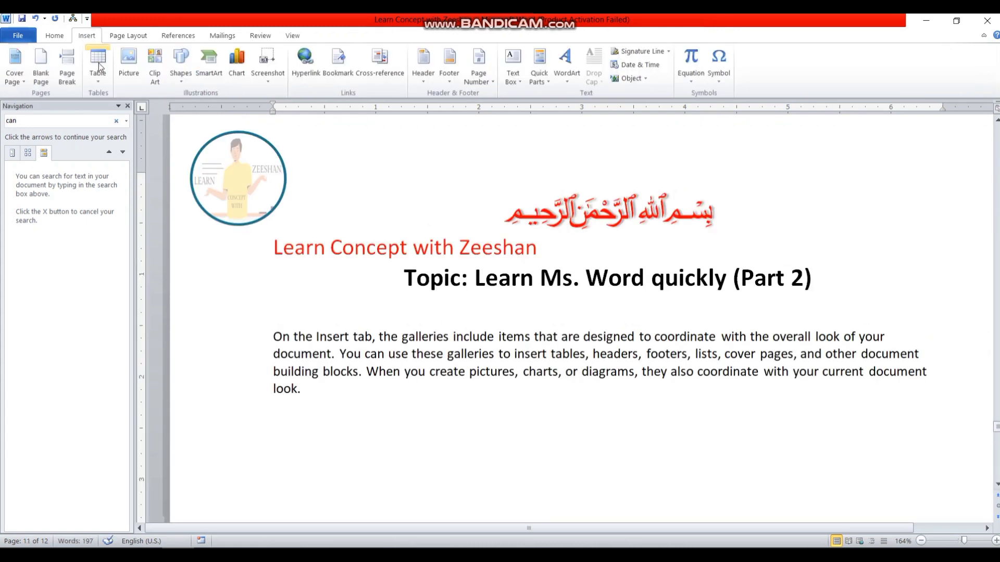
# Step: Insert a 3x3 table below the first paragraph and apply the red table style
pyautogui.click(100, 80)
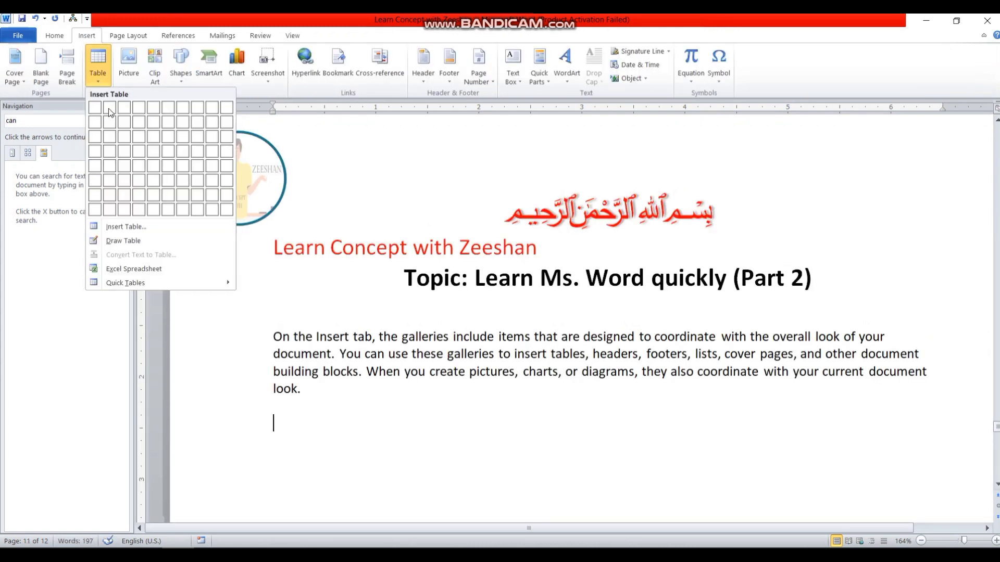
pyautogui.click(123, 137)
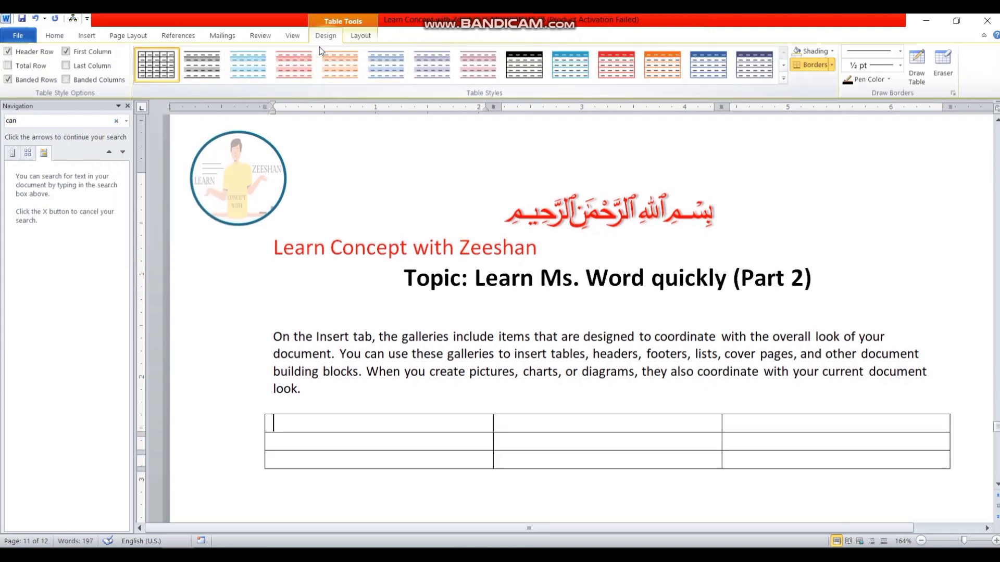
pyautogui.click(614, 74)
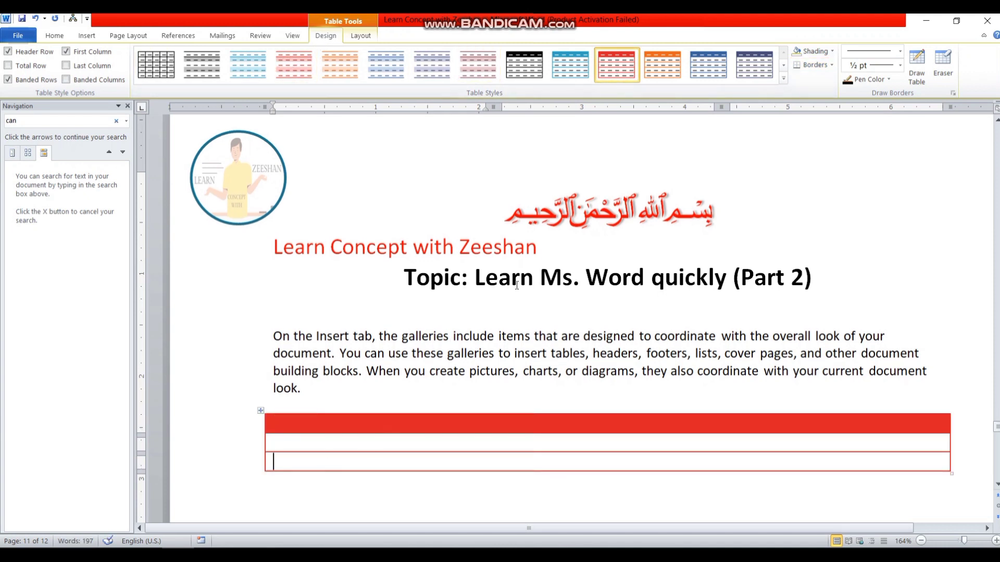
pyautogui.click(62, 36)
pyautogui.click(82, 36)
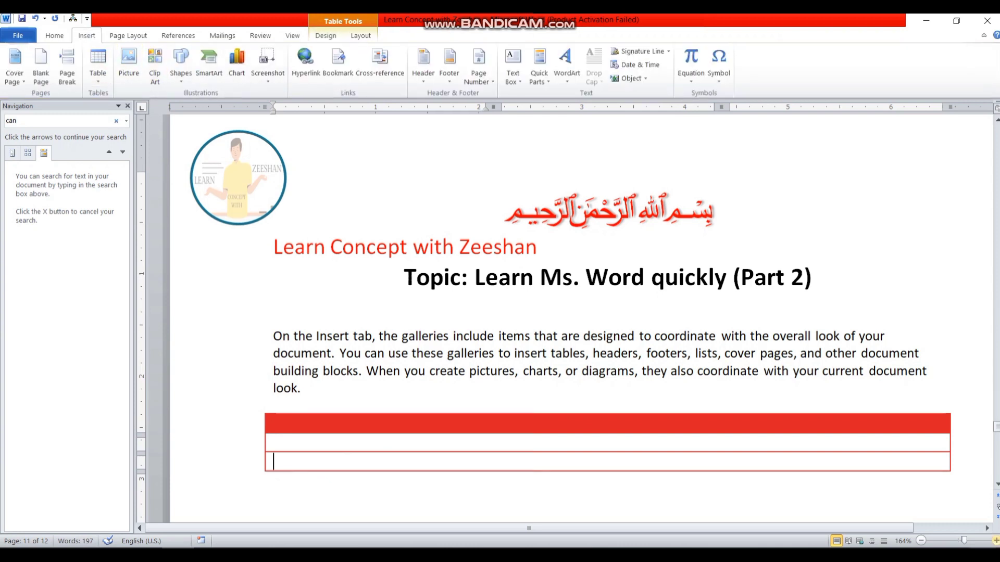
pyautogui.click(997, 486)
pyautogui.click(997, 486)
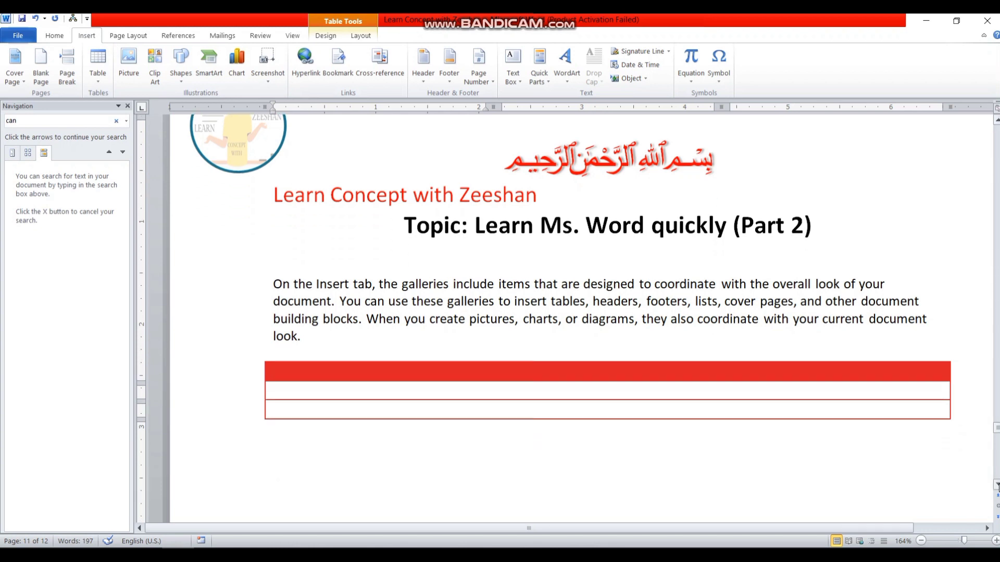
pyautogui.scroll(-3, 338, 306)
pyautogui.click(326, 316)
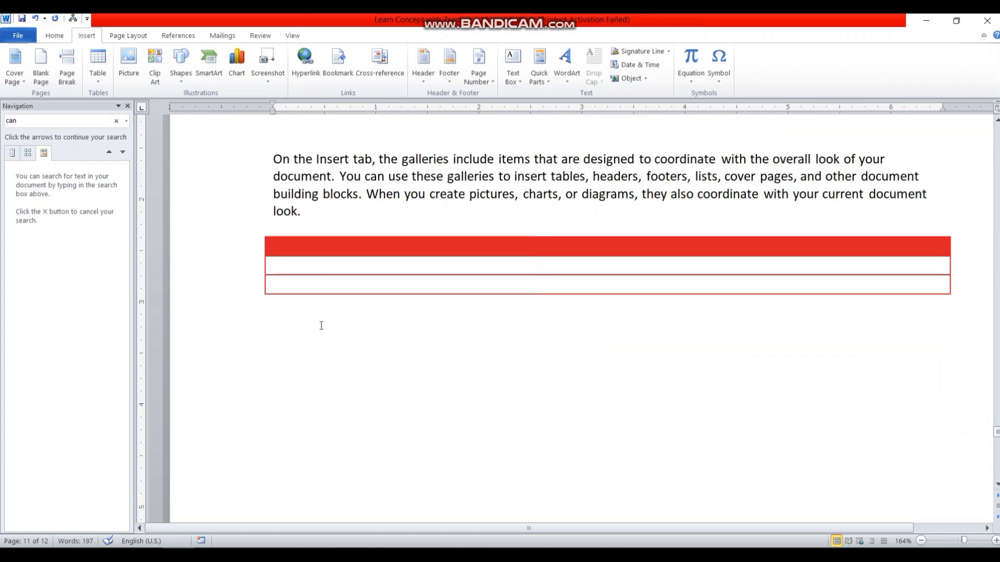
# Step: Insert the 'Kuwait main' photo from the Saved Pictures folder below the table
pyautogui.click(122, 75)
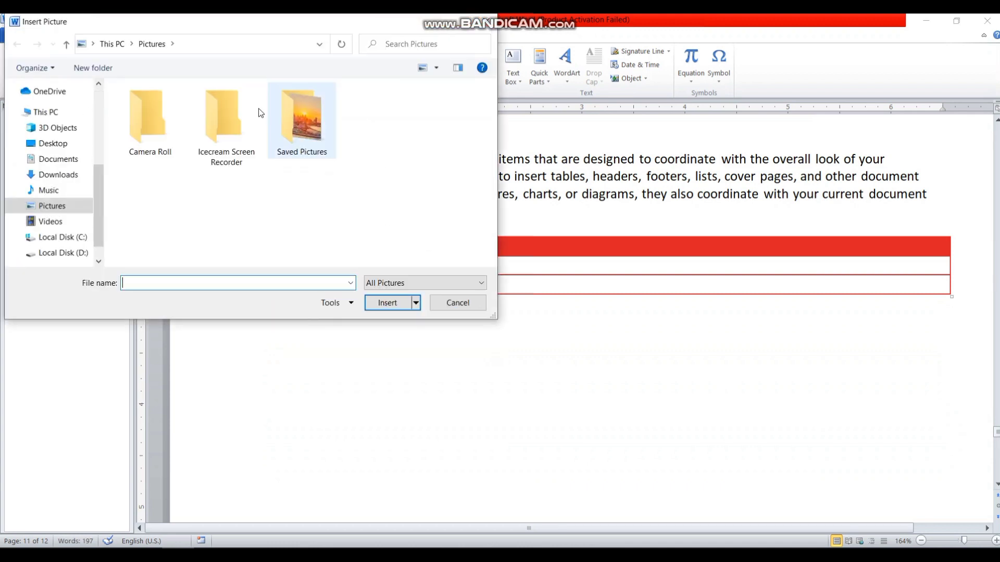
pyautogui.doubleClick(300, 132)
pyautogui.click(169, 133)
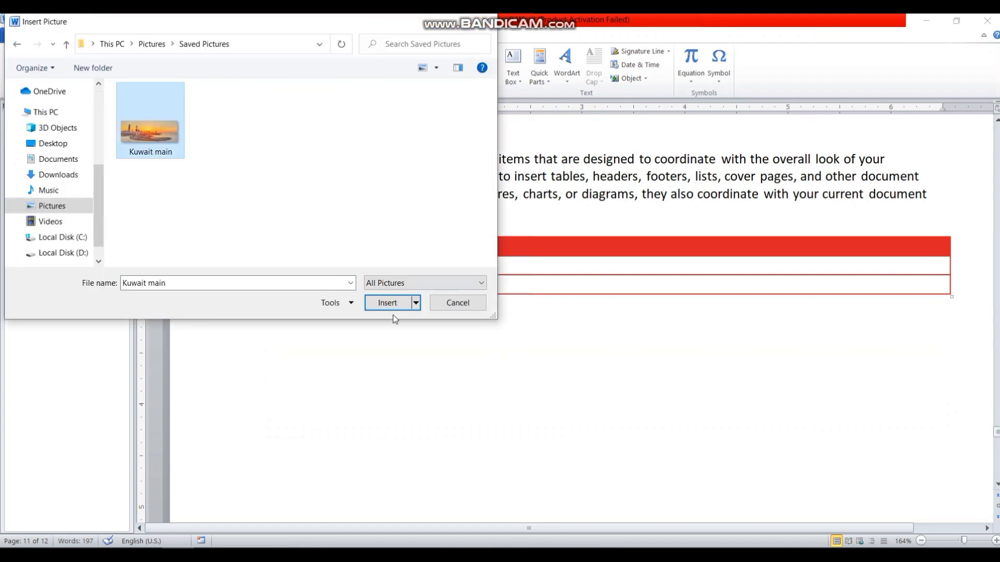
pyautogui.click(390, 304)
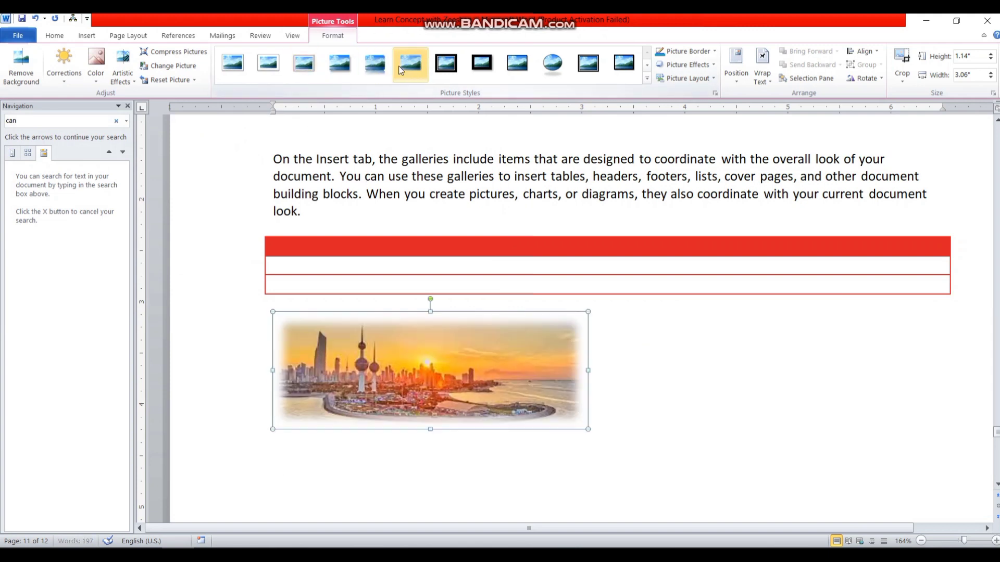
# Step: Resize the photo to 3.2 inches wide and give it the simple white frame style
pyautogui.click(553, 63)
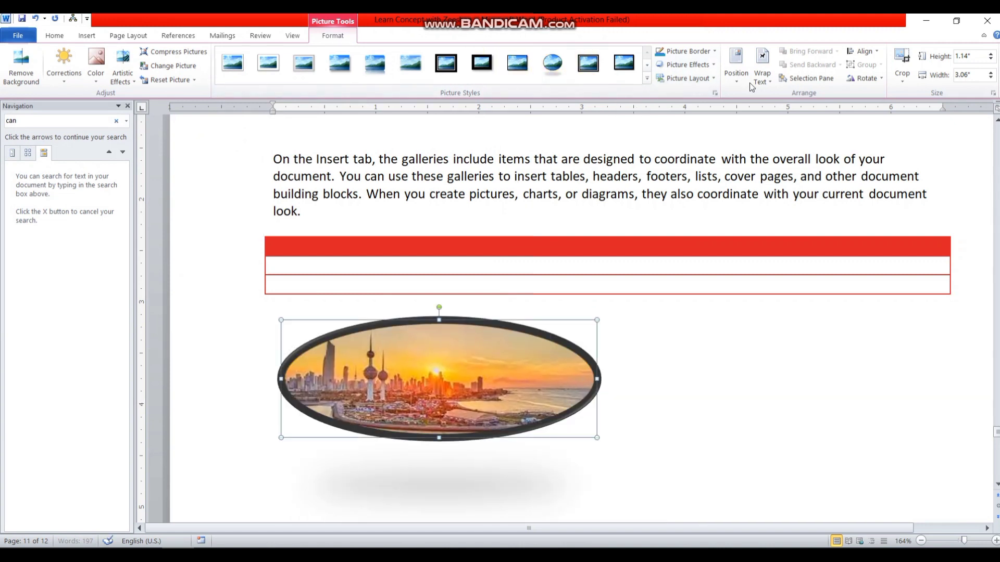
pyautogui.click(991, 60)
pyautogui.click(991, 60)
pyautogui.click(991, 54)
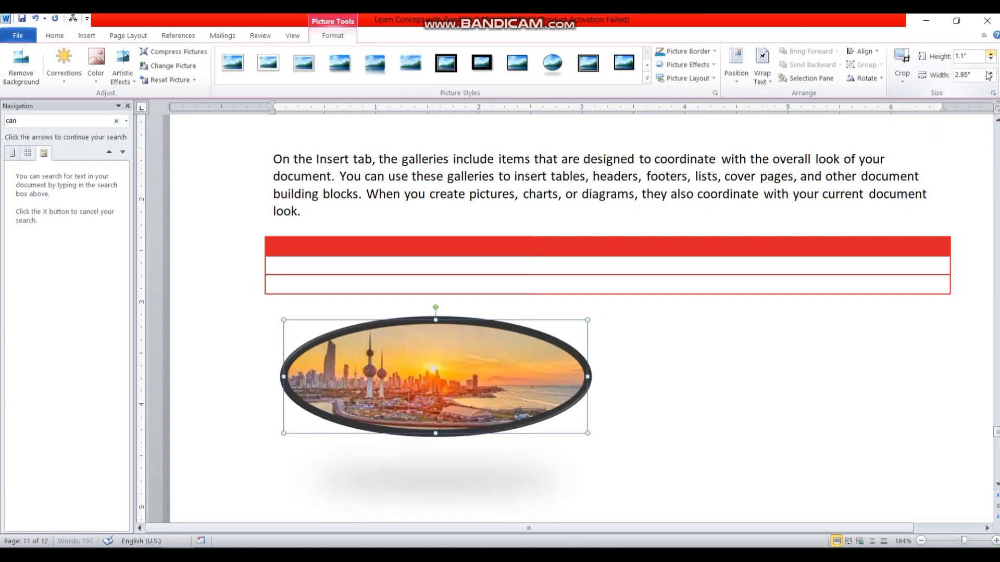
pyautogui.click(992, 73)
pyautogui.click(990, 73)
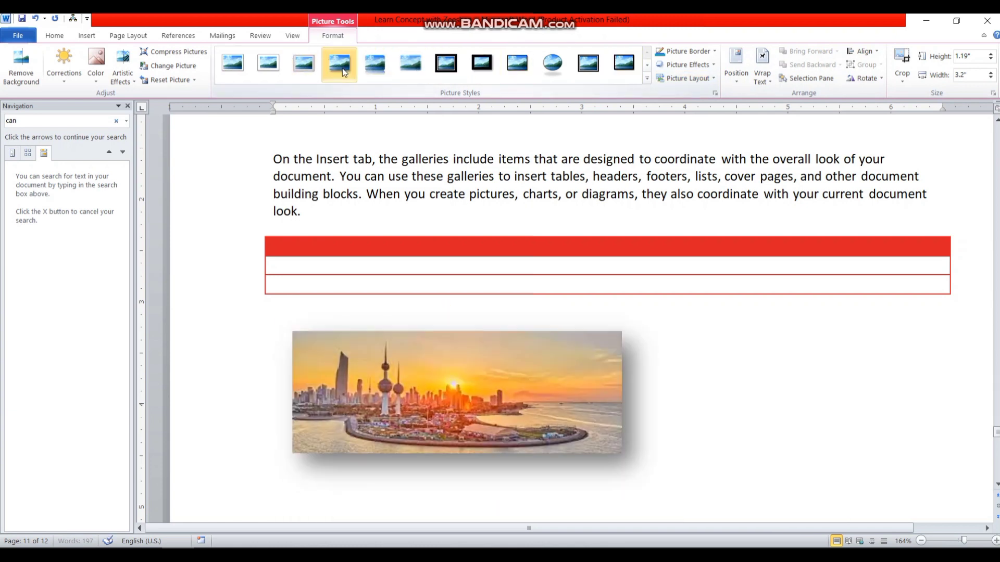
pyautogui.click(300, 69)
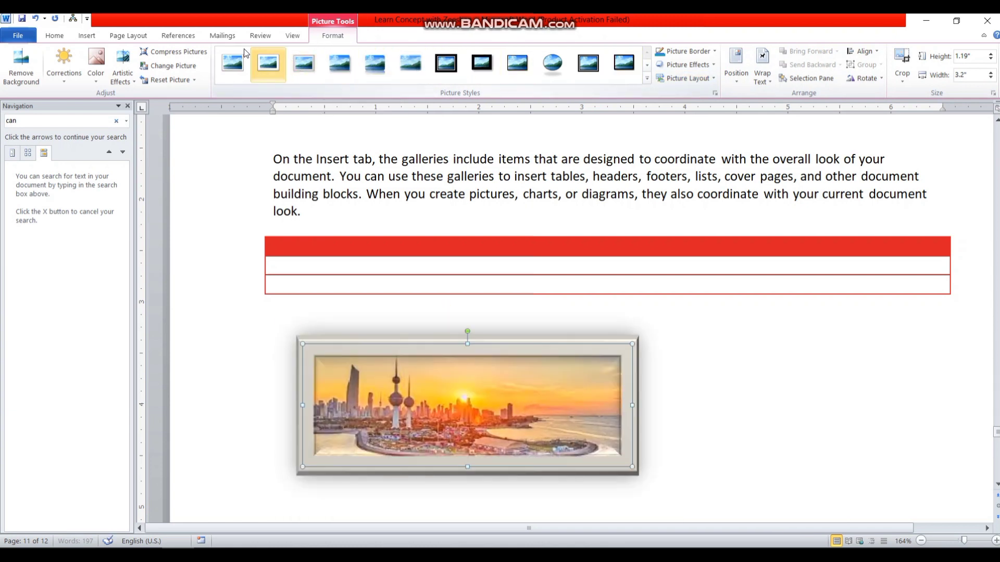
pyautogui.click(267, 64)
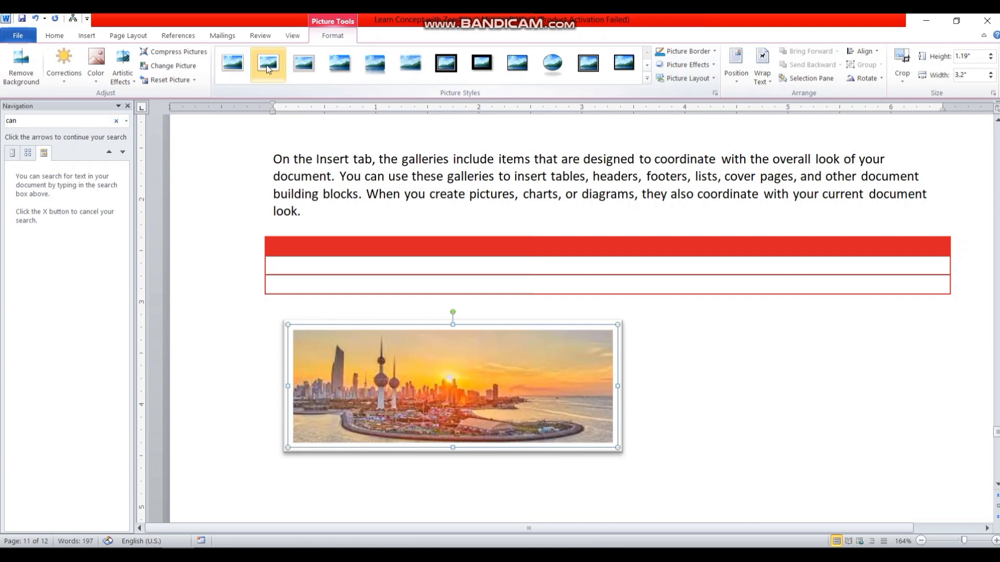
pyautogui.click(92, 35)
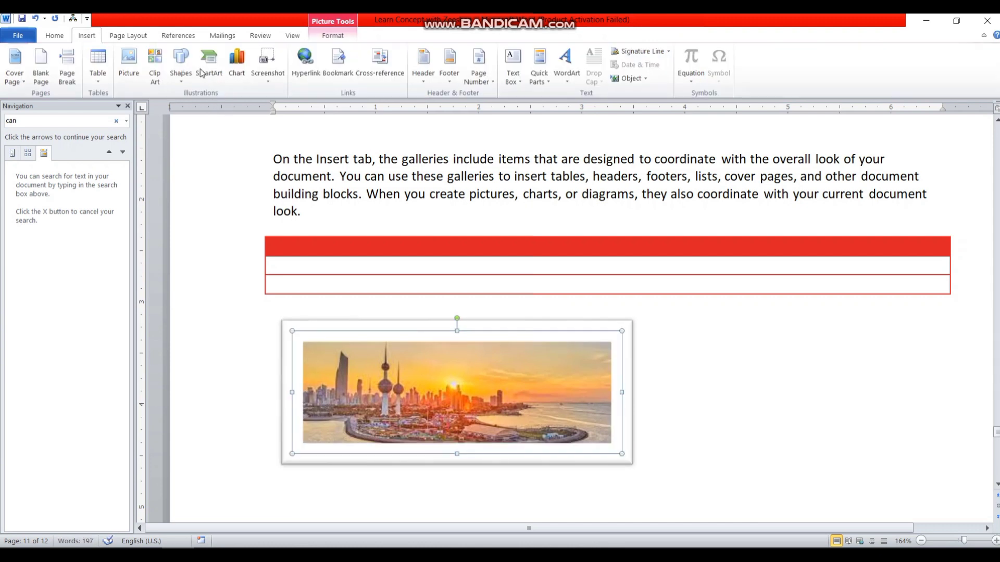
# Step: Search the Clip Art panel for 'phone'
pyautogui.click(165, 79)
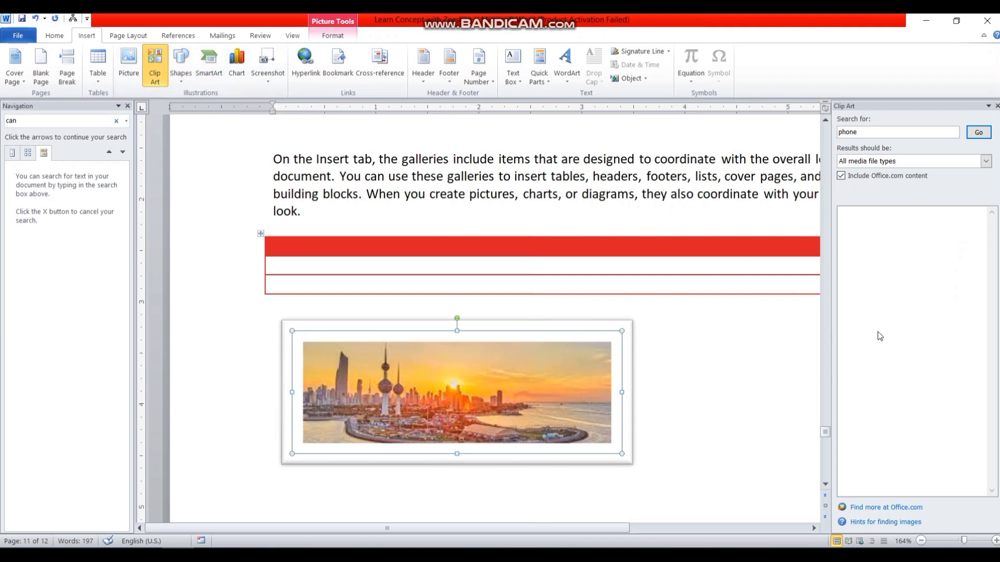
pyautogui.click(924, 163)
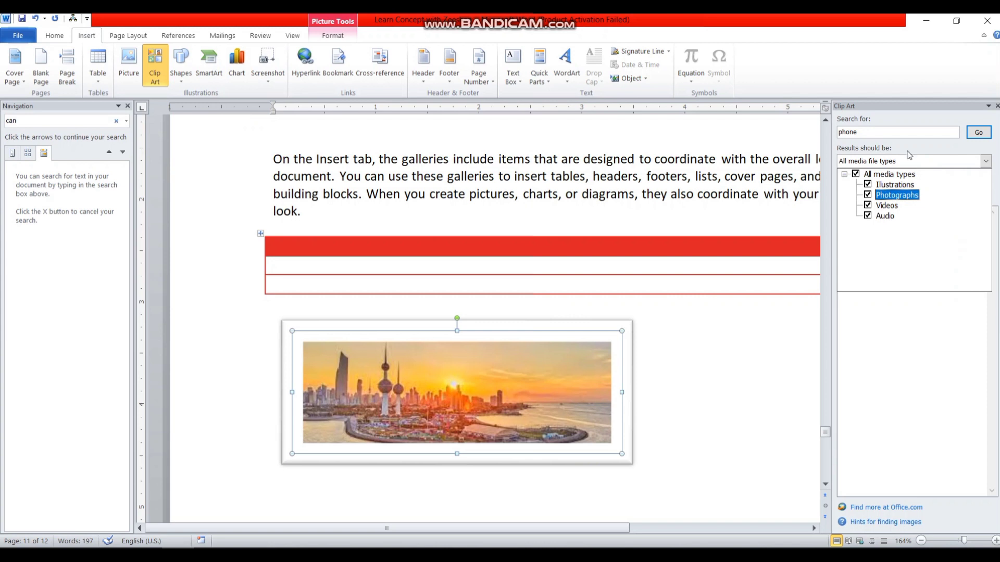
pyautogui.click(911, 157)
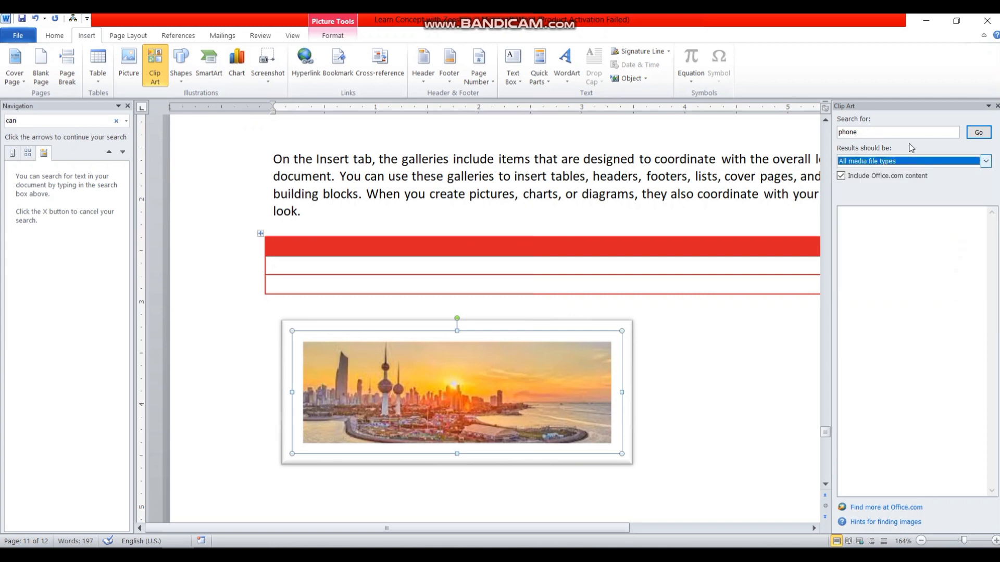
pyautogui.click(970, 134)
# Step: Insert the Telephone desk-phone clip art and place it above the table
pyautogui.doubleClick(875, 328)
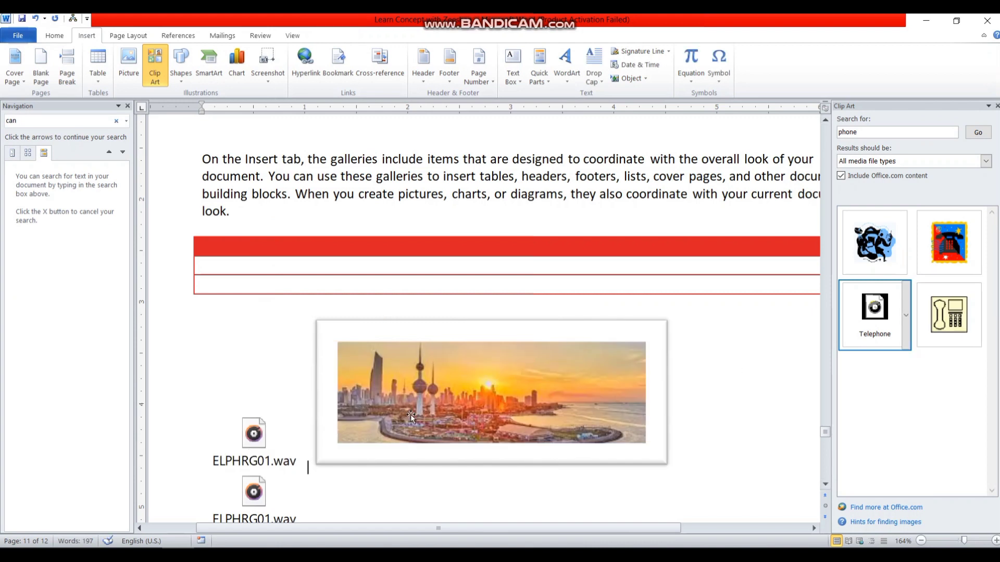
pyautogui.moveTo(948, 315); pyautogui.dragTo(524, 504)
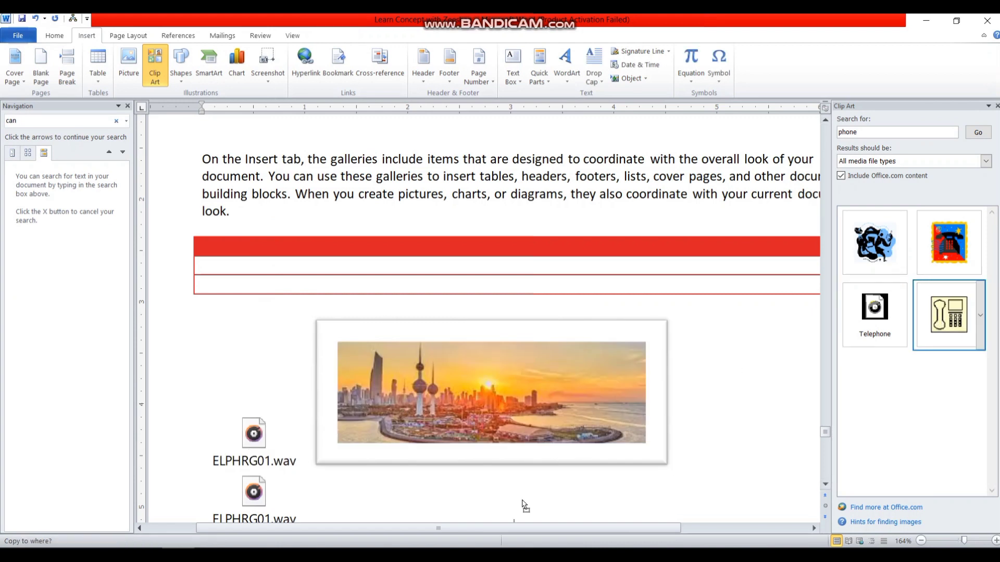
pyautogui.moveTo(436, 487); pyautogui.dragTo(437, 489)
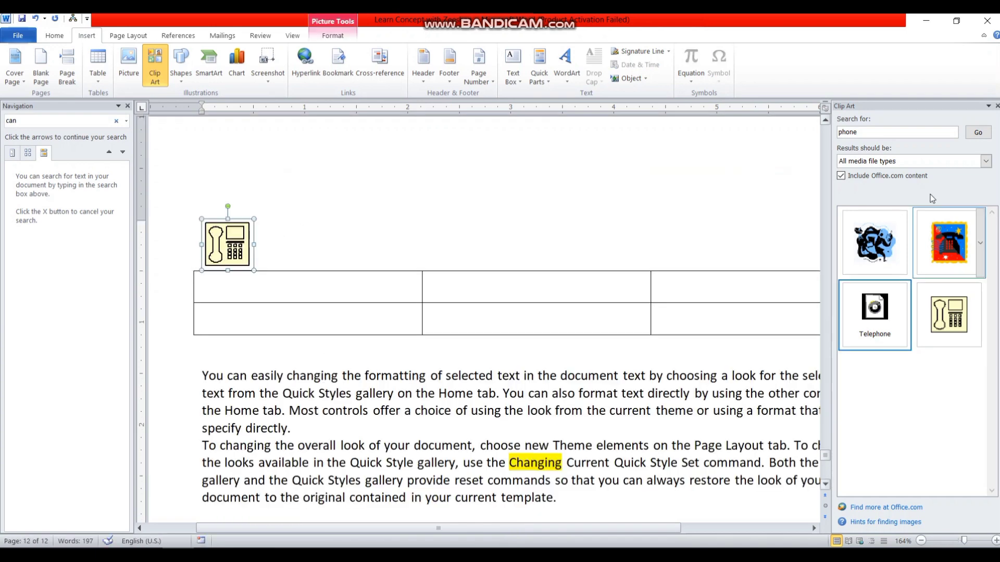
# Step: Search Clip Art for 'car' and insert the green race-car clip
pyautogui.click(874, 134)
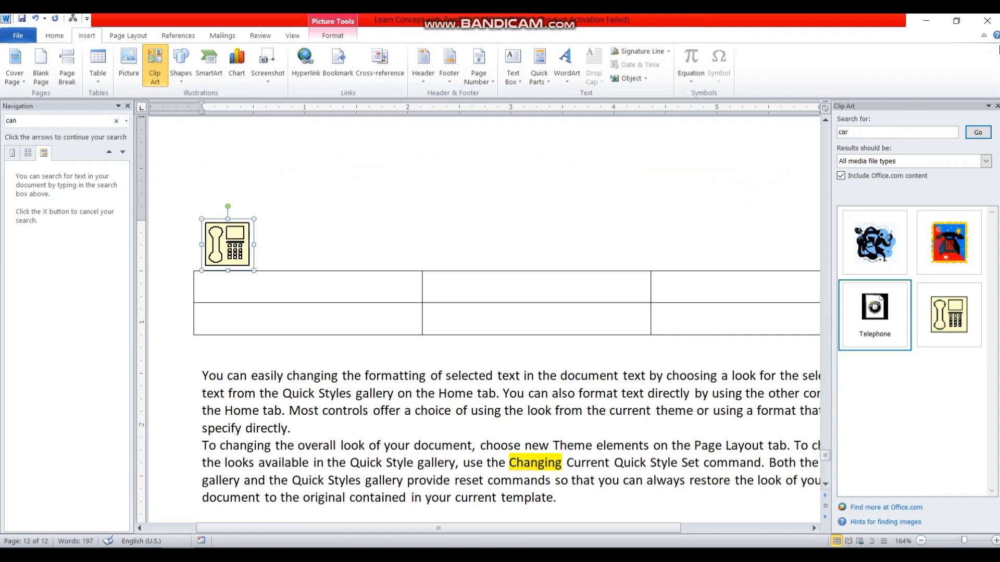
pyautogui.write('car')
pyautogui.click(971, 132)
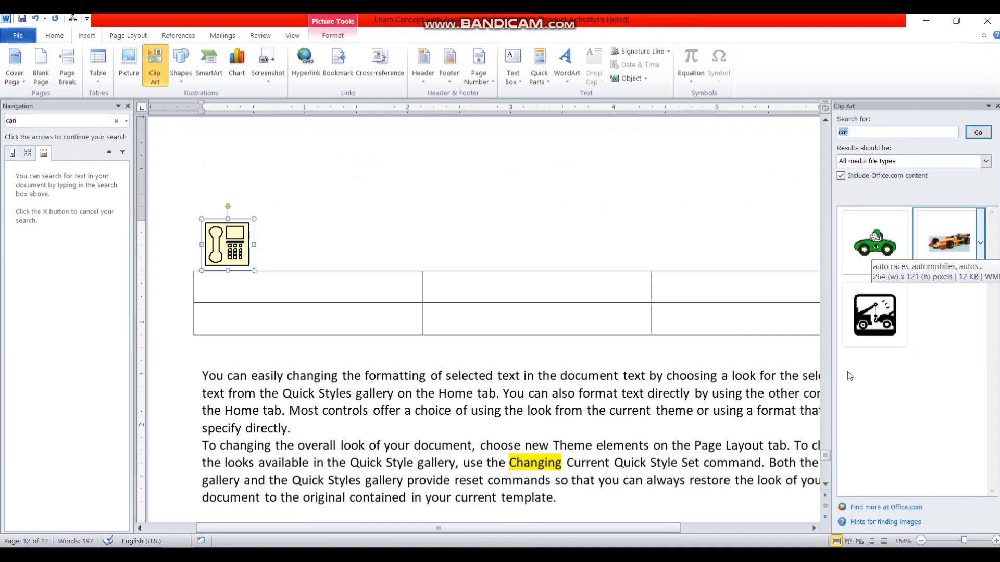
pyautogui.click(906, 242)
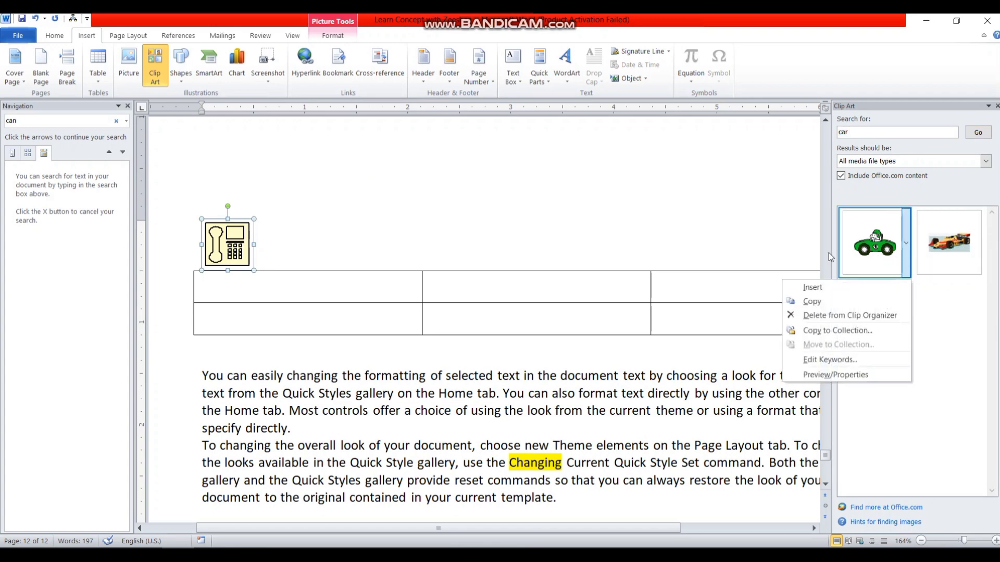
pyautogui.click(879, 237)
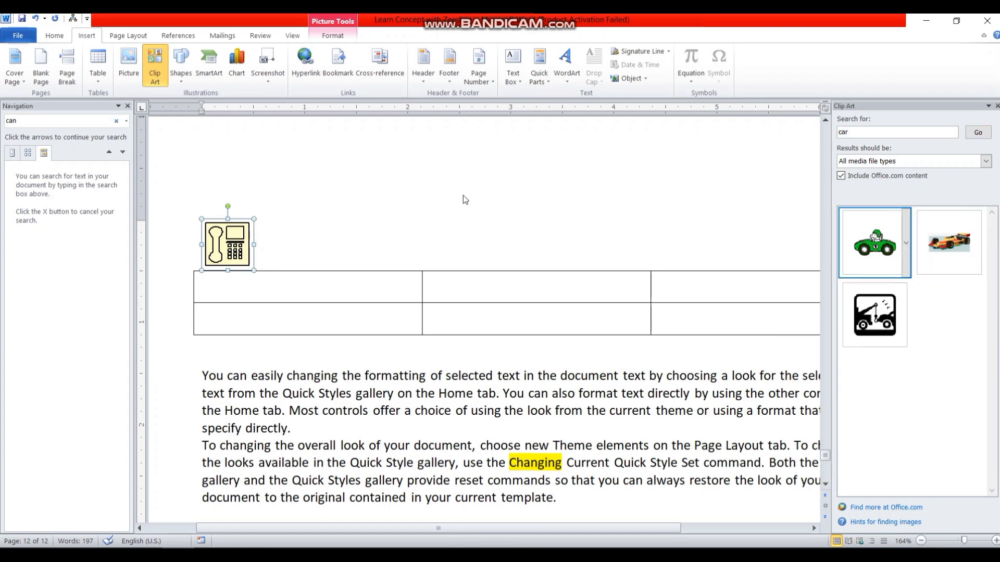
pyautogui.click(874, 248)
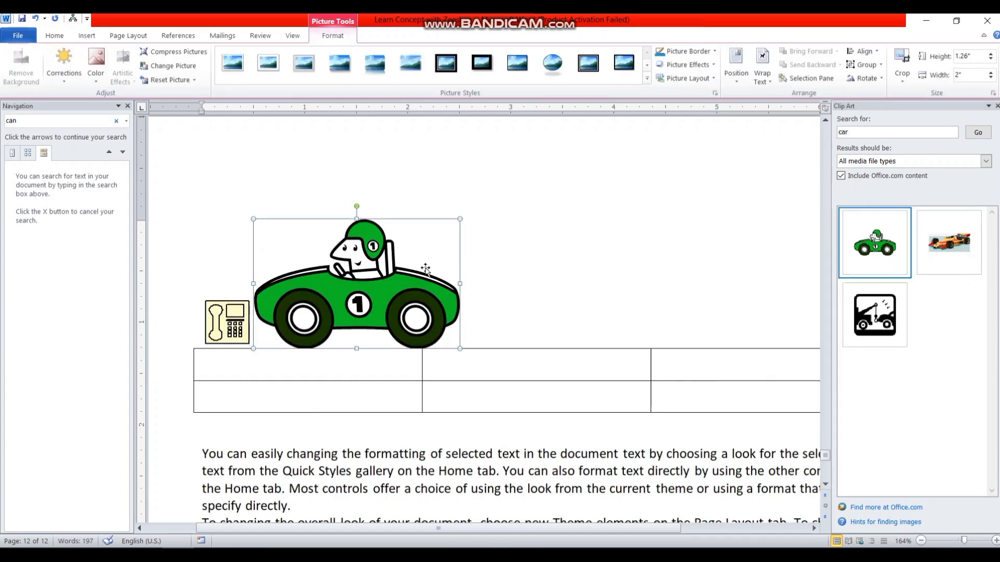
# Step: Give the car an oval shadowed picture style, shrink it to 0.5" by 0.8", then show the Shapes gallery
pyautogui.click(552, 63)
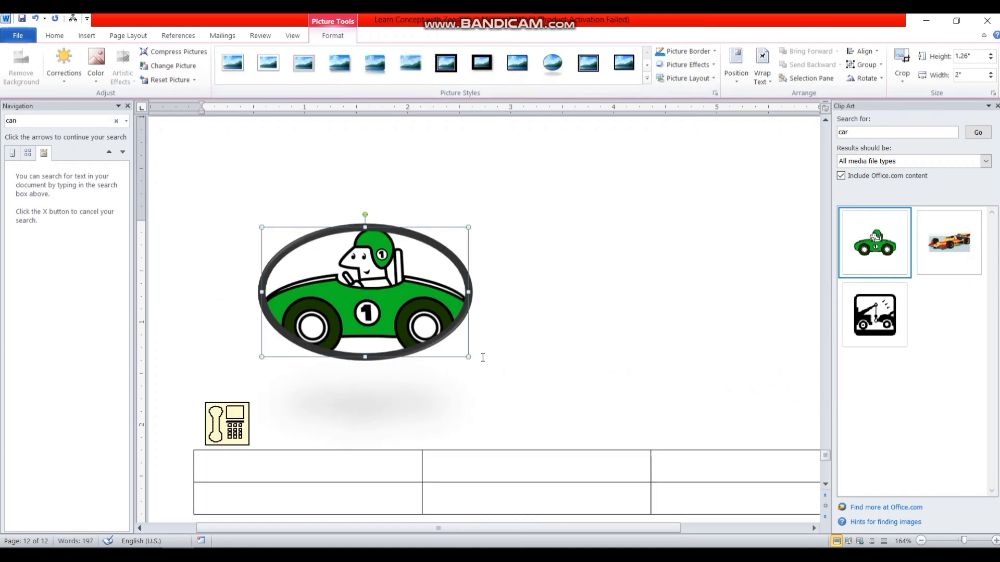
pyautogui.moveTo(466, 358); pyautogui.dragTo(348, 282)
pyautogui.moveTo(470, 243); pyautogui.dragTo(469, 243)
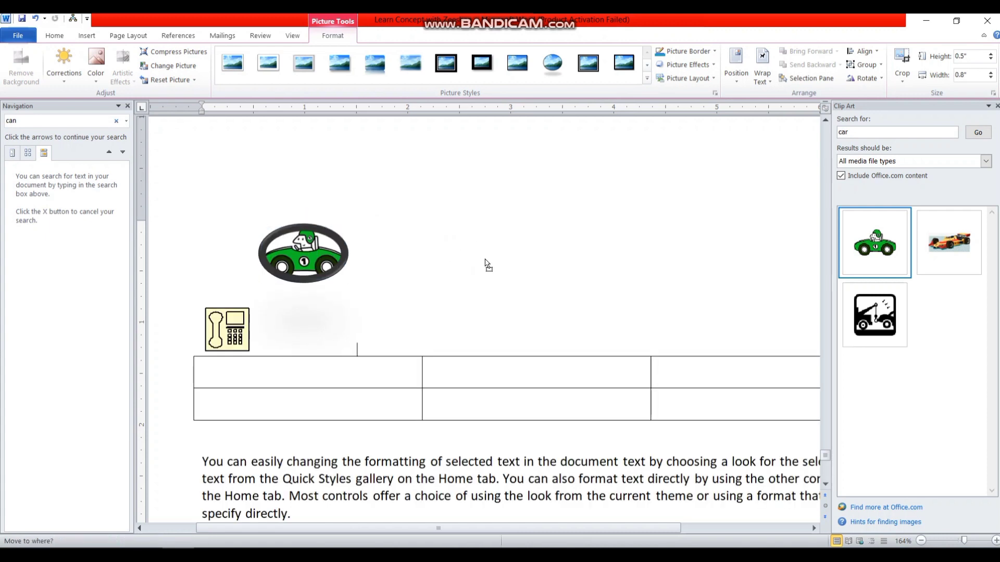
pyautogui.click(87, 36)
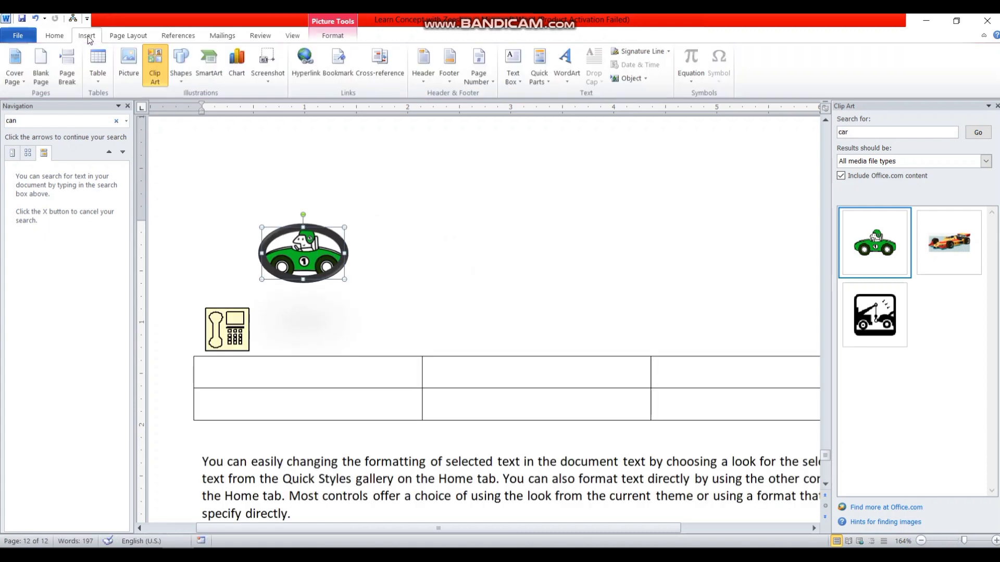
pyautogui.click(178, 78)
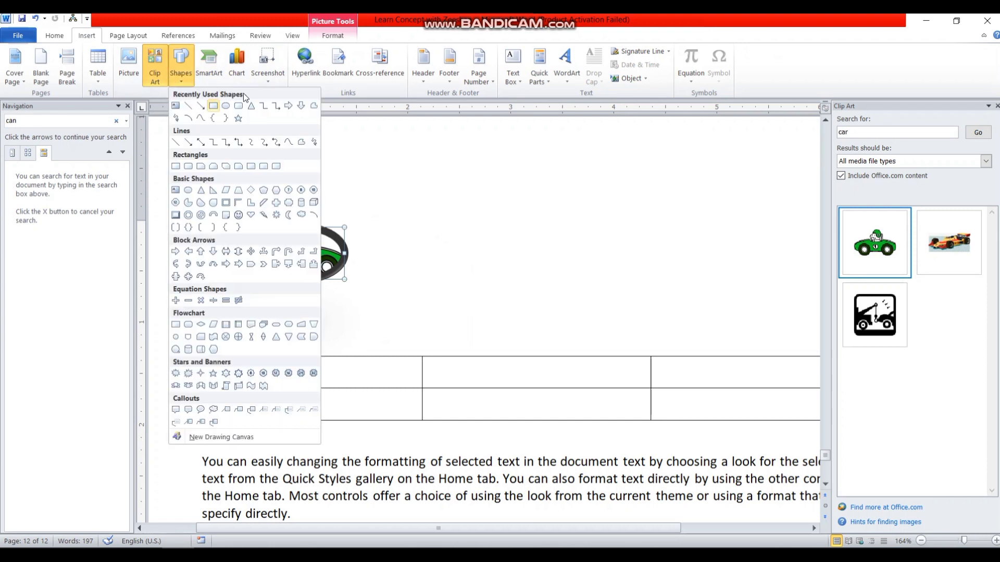